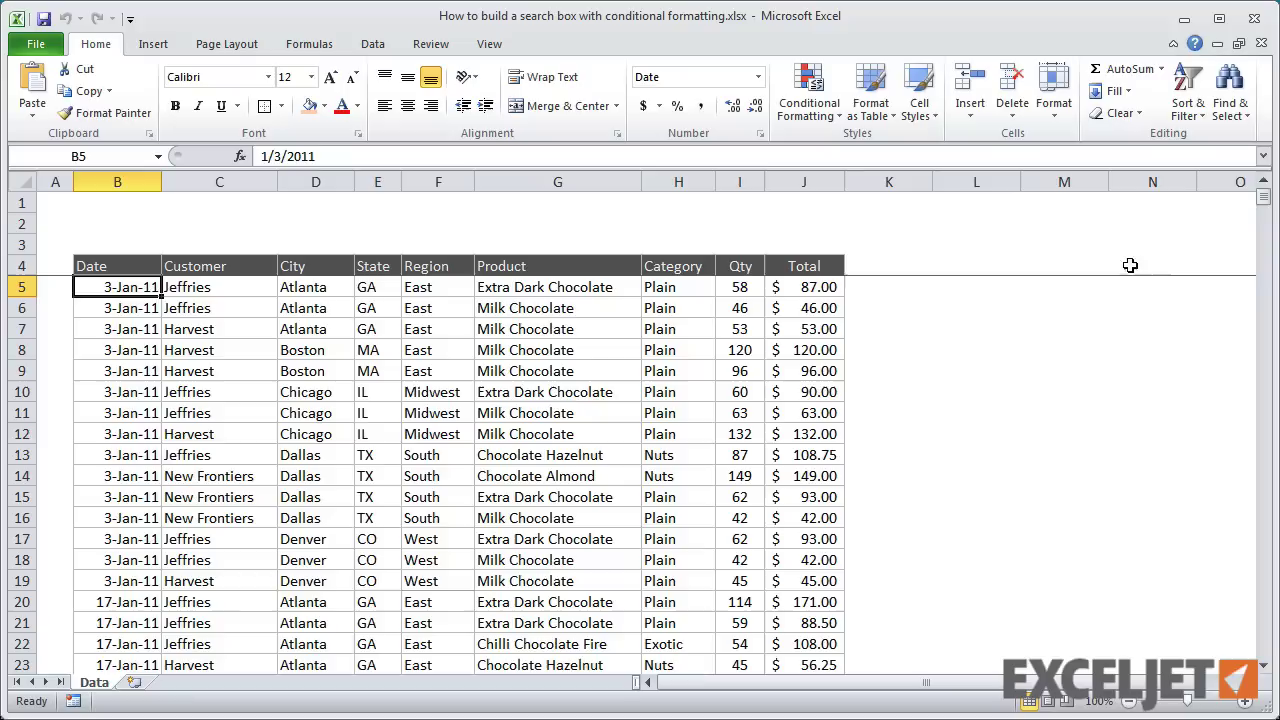
Step: Turn on filters for the data table and filter the City column to exclude Chicago and Dallas
mouse_move(1264, 198)
left_mouse_down()
mouse_move(1265, 250)
mouse_move(1265, 192)
left_mouse_up()
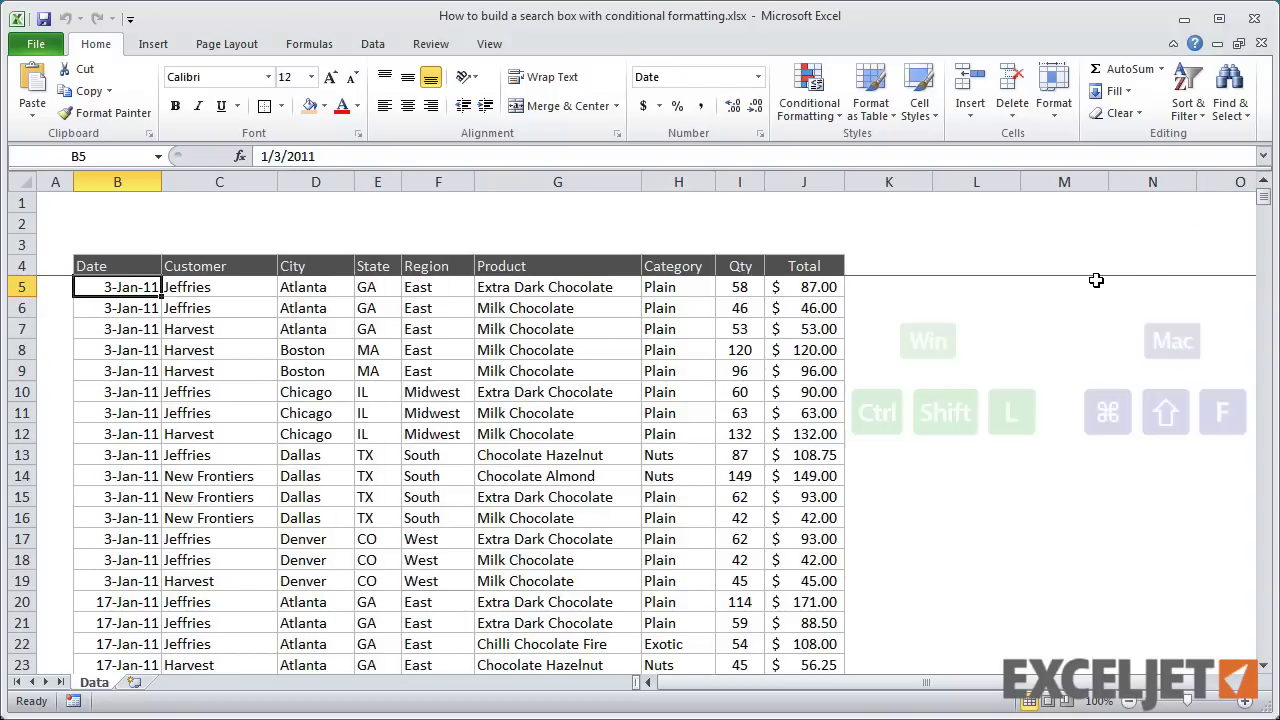
key("ctrl+shift+l")
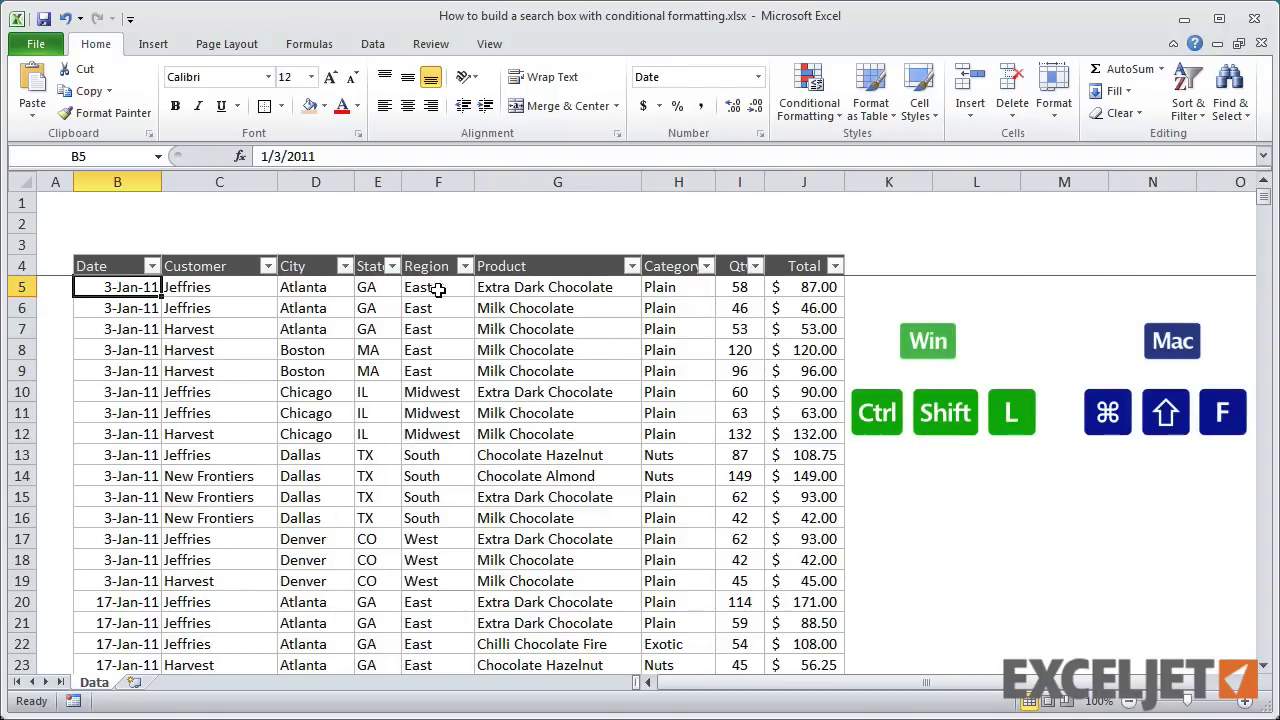
left_click(344, 266)
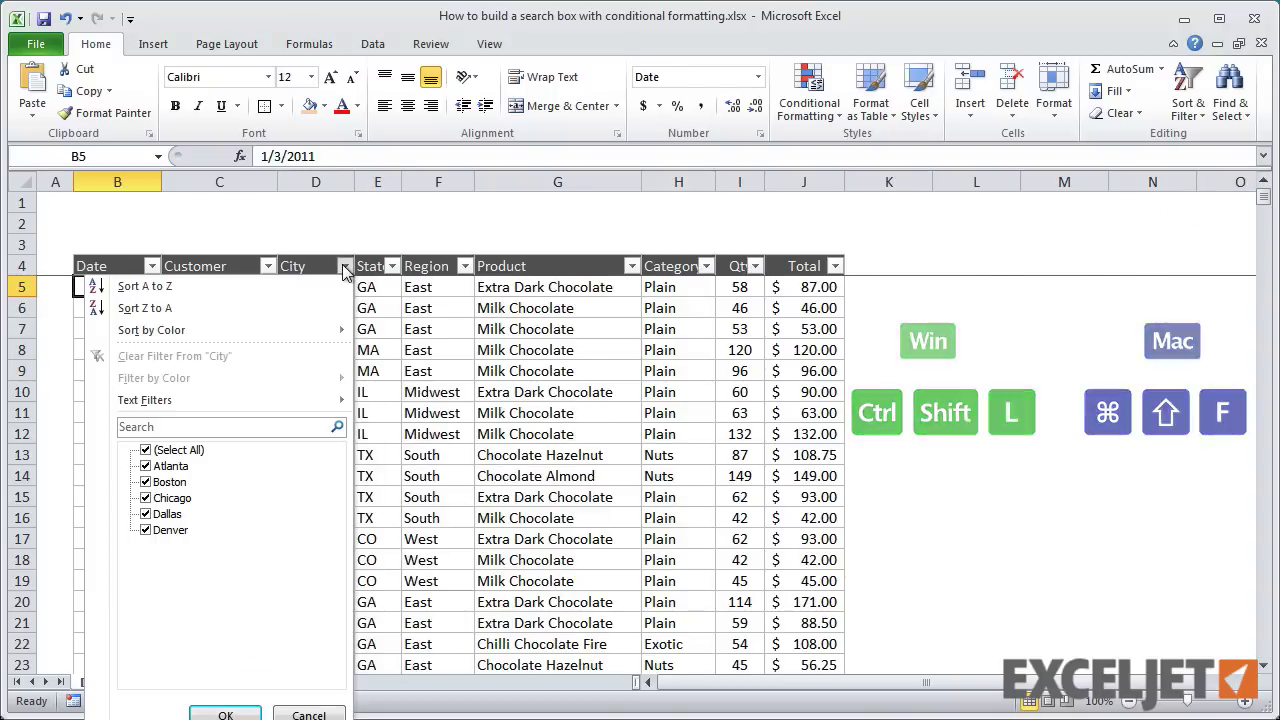
left_click(158, 498)
left_click(158, 514)
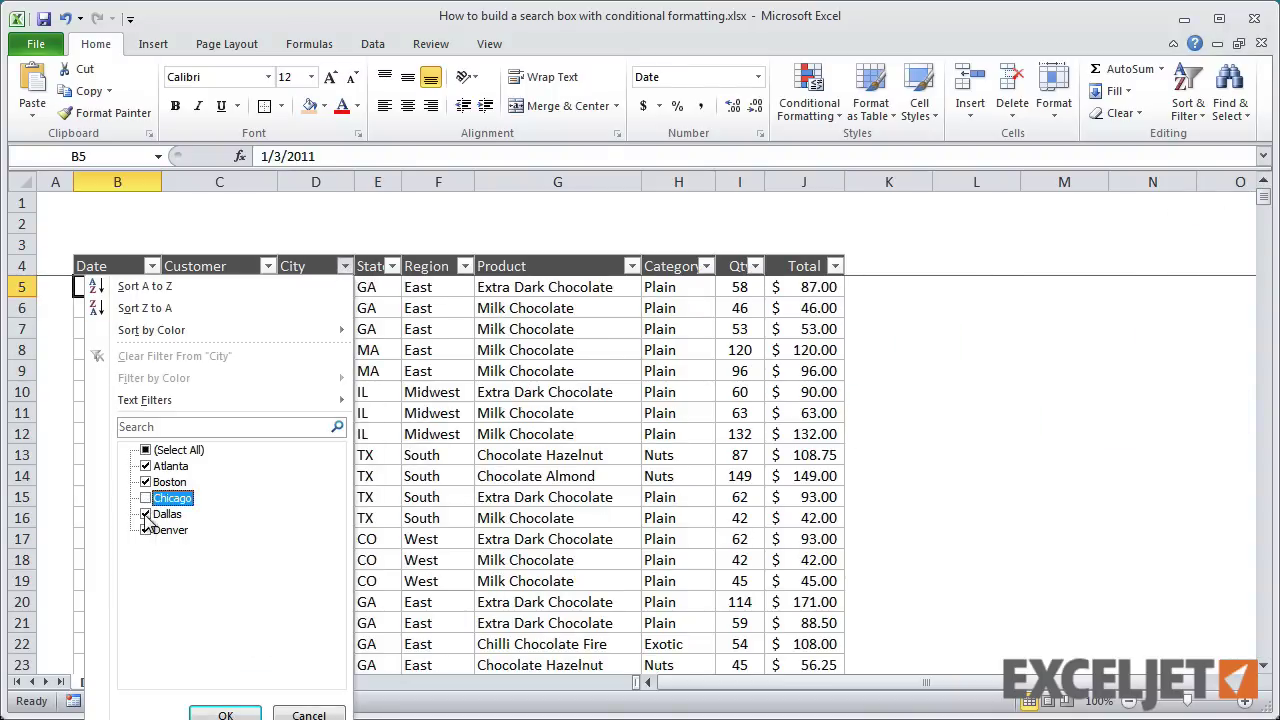
left_click(224, 713)
Step: Filter the Region column to East only and remove all filters from the table
left_click(465, 267)
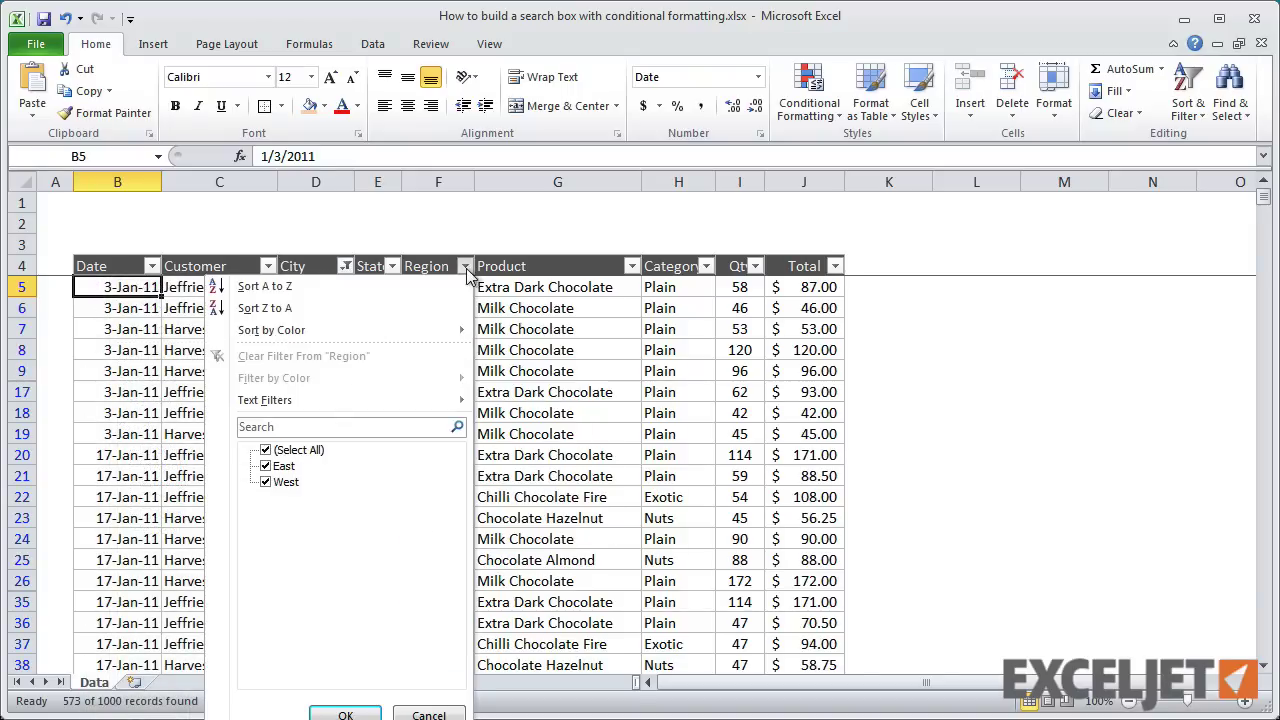
left_click(265, 450)
left_click(265, 466)
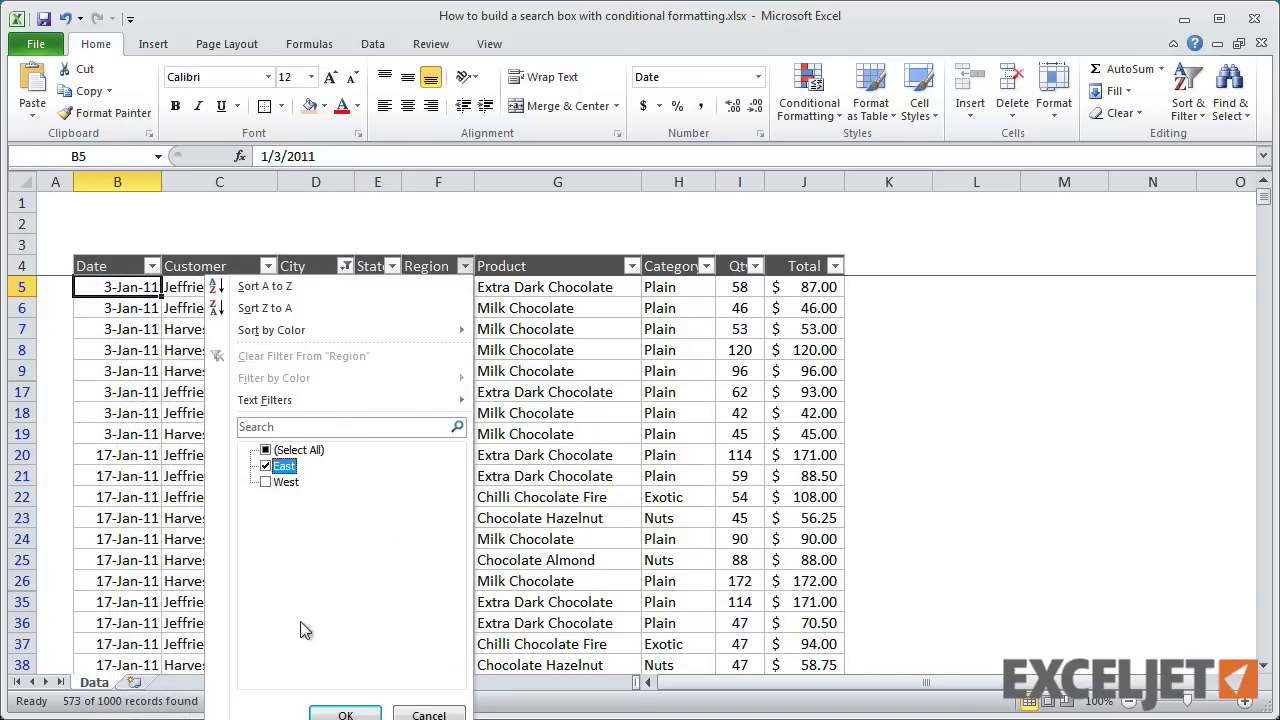
left_click(340, 714)
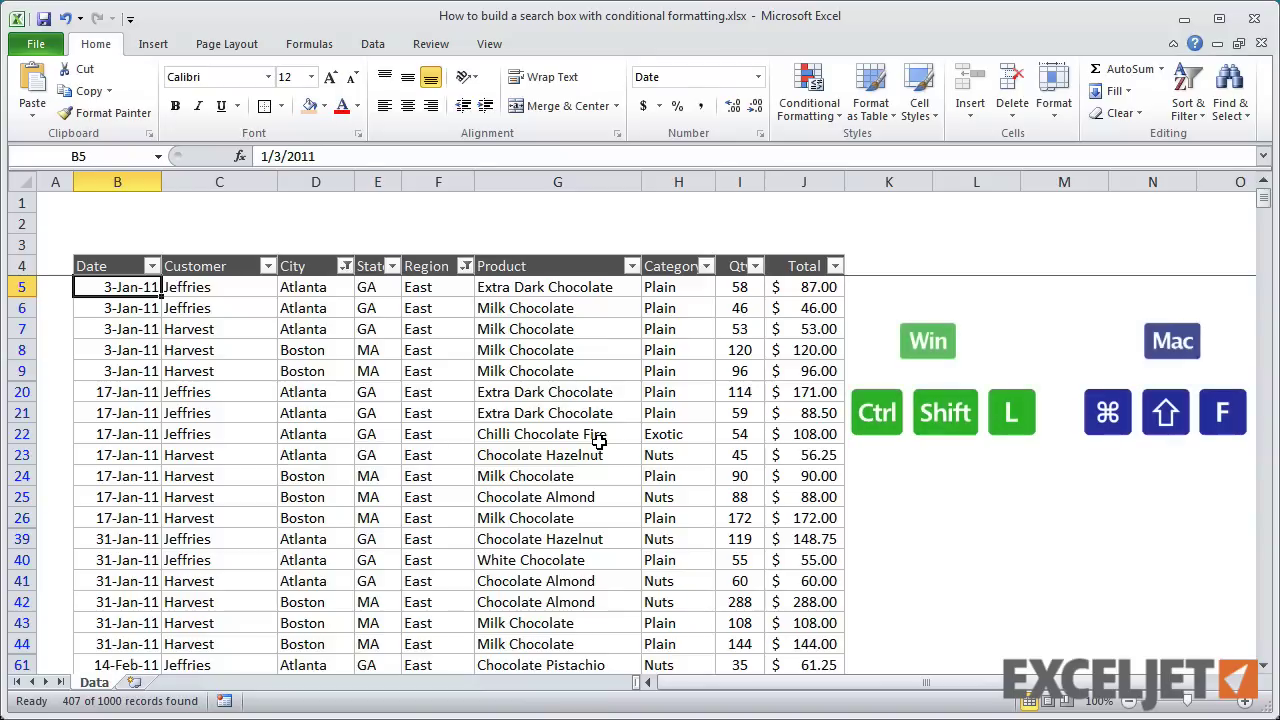
key("ctrl+shift+l")
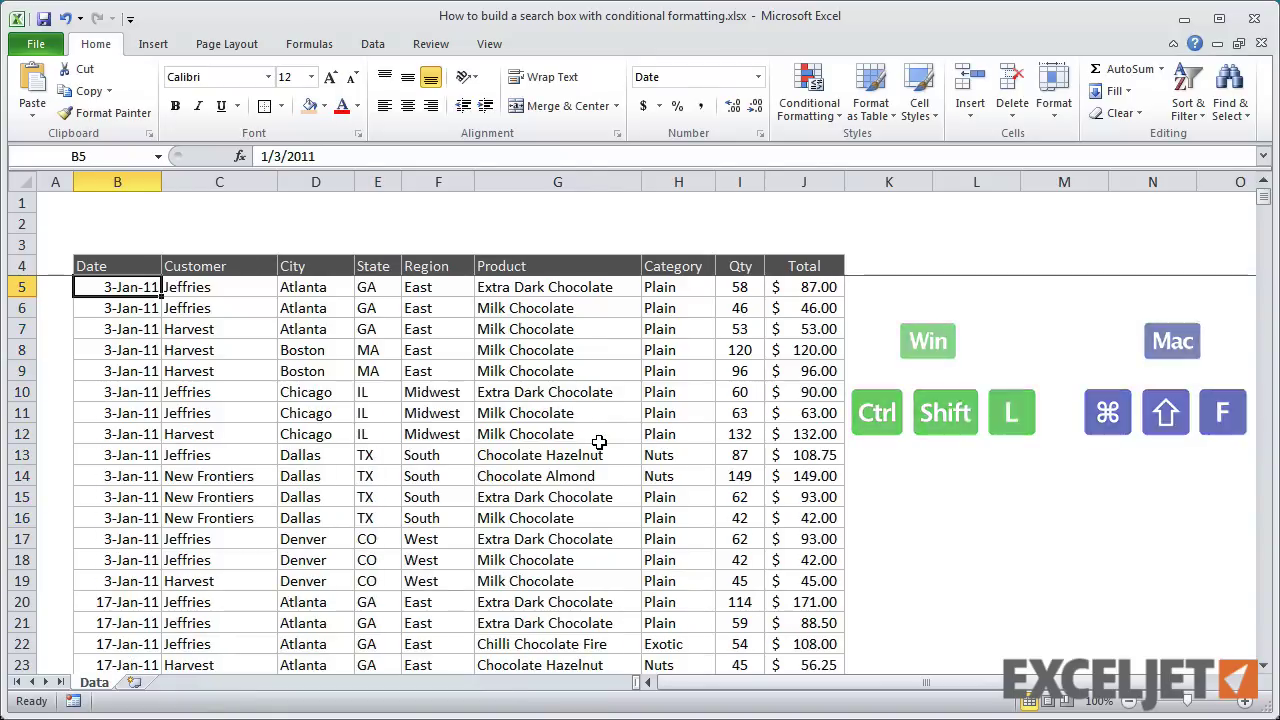
Step: Enter the label "Search:" in cell F2 and format cell G2 with a light orange fill and a border
left_click(433, 220)
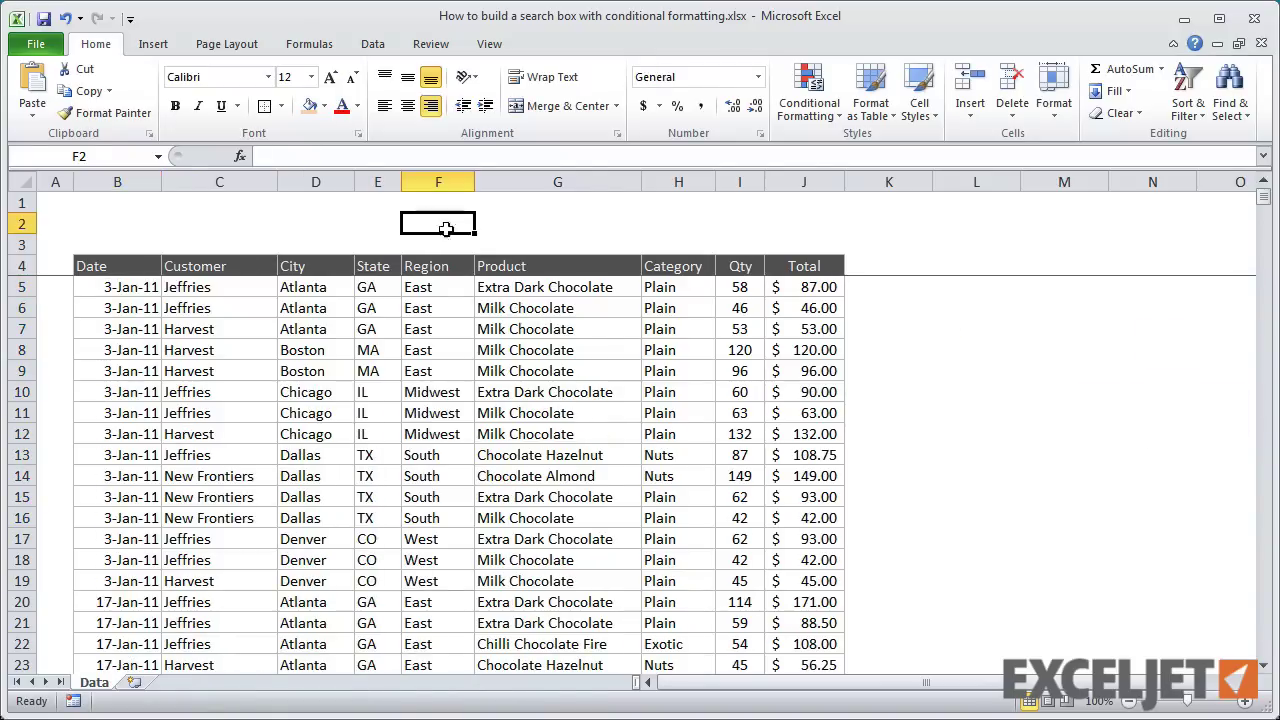
type("Search")
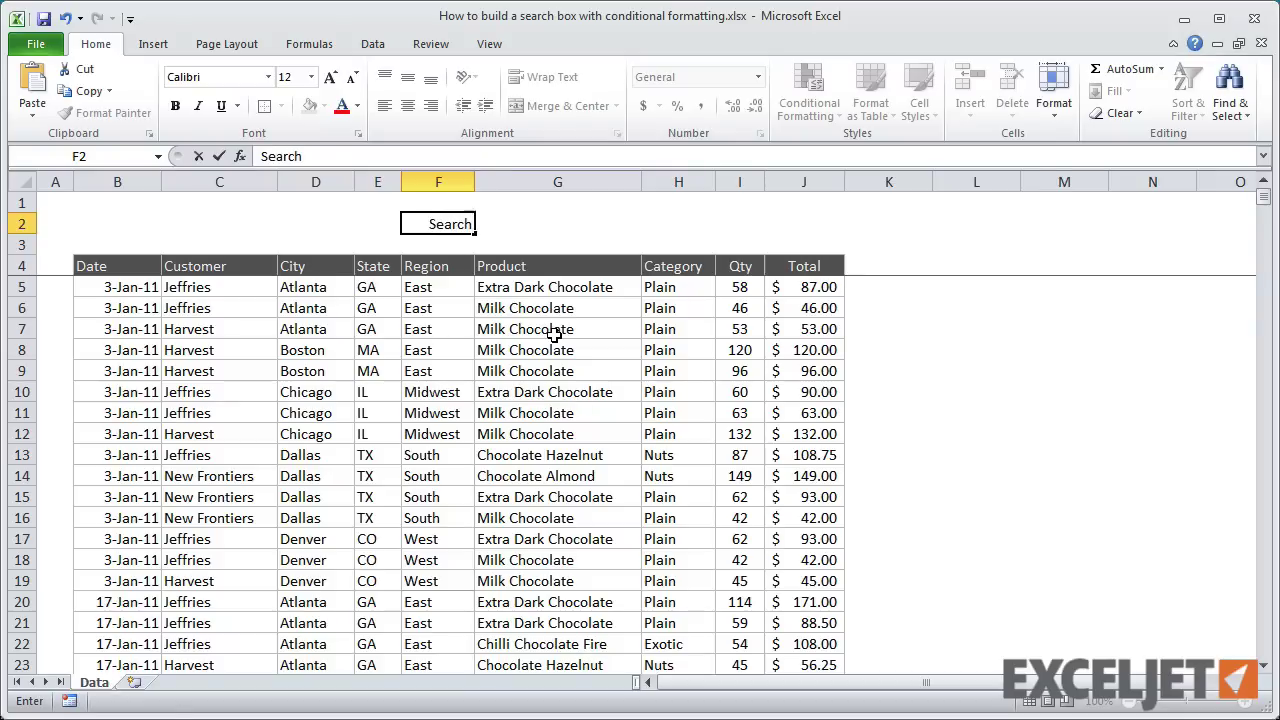
type(":")
key("Tab")
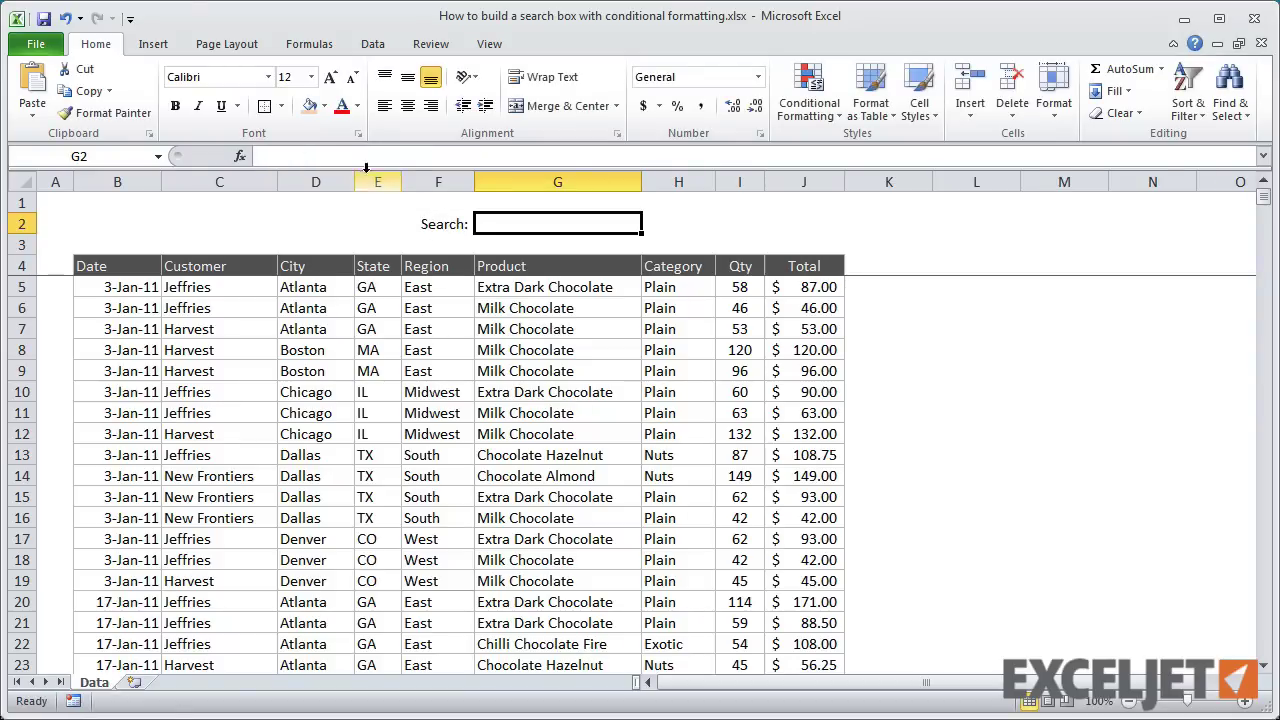
left_click(309, 106)
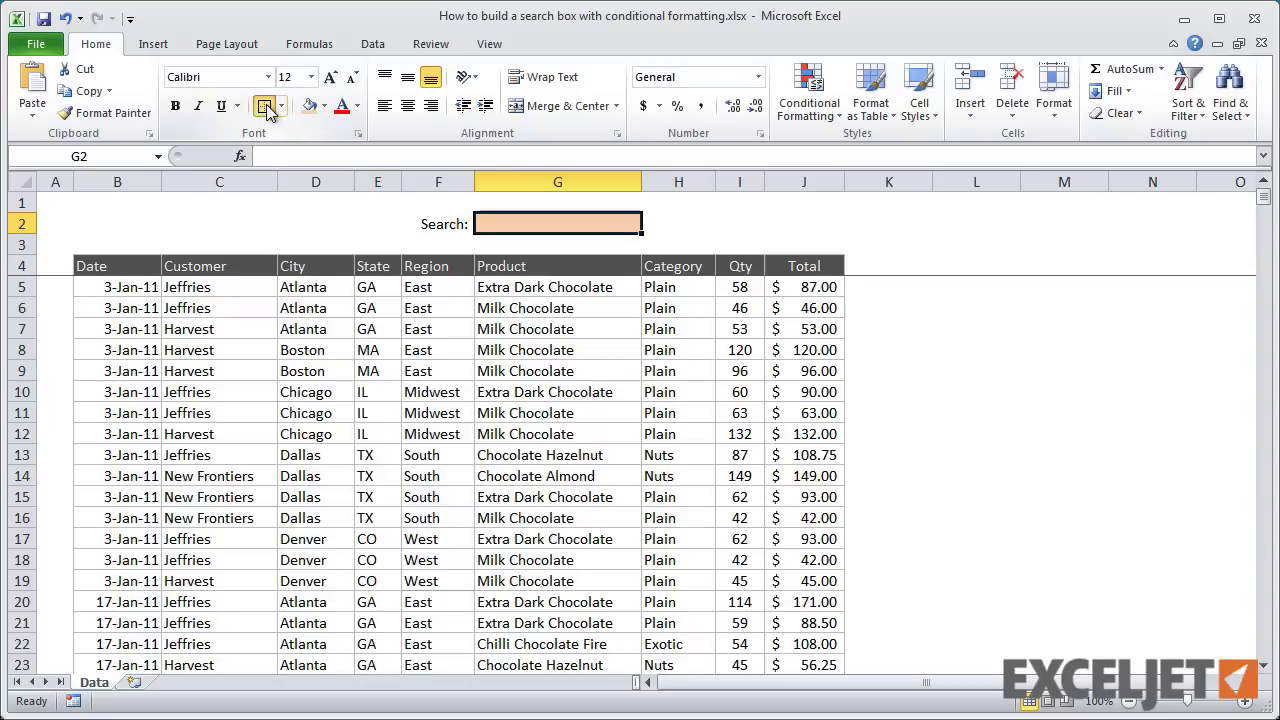
Step: Name cell G2 search_box and enter "dallas" in it as the search term
left_click(120, 156)
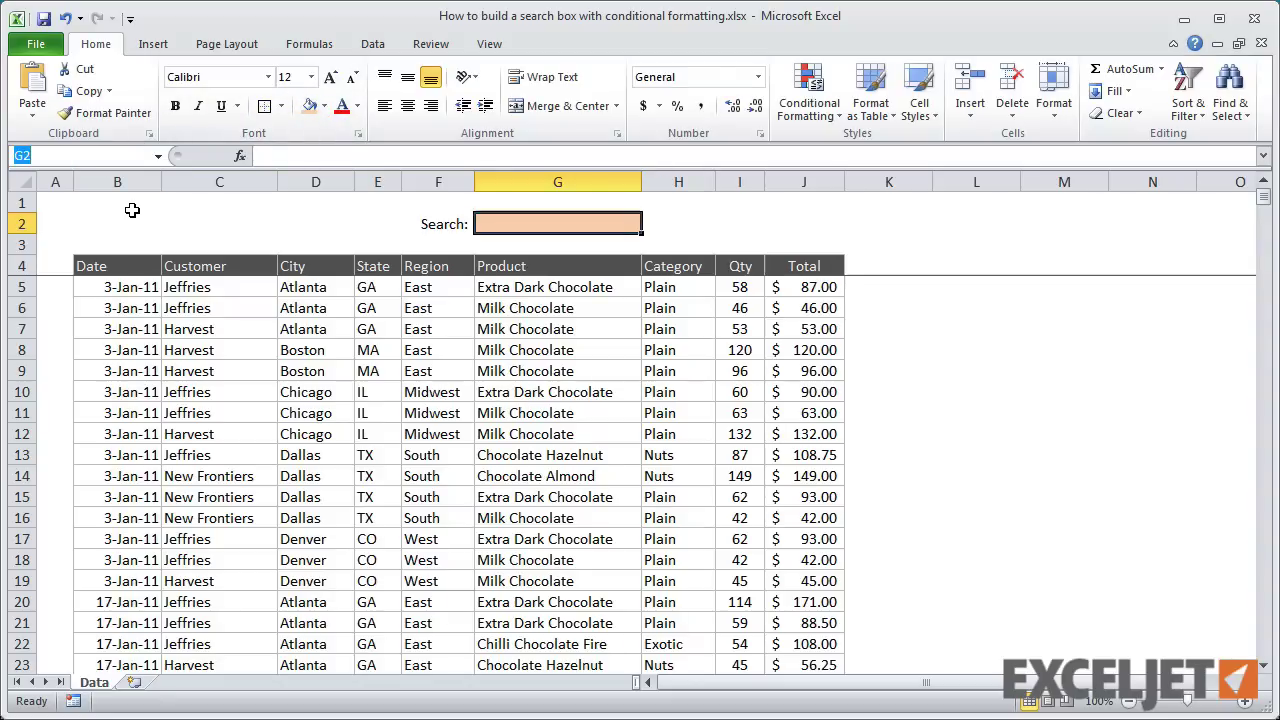
type("search")
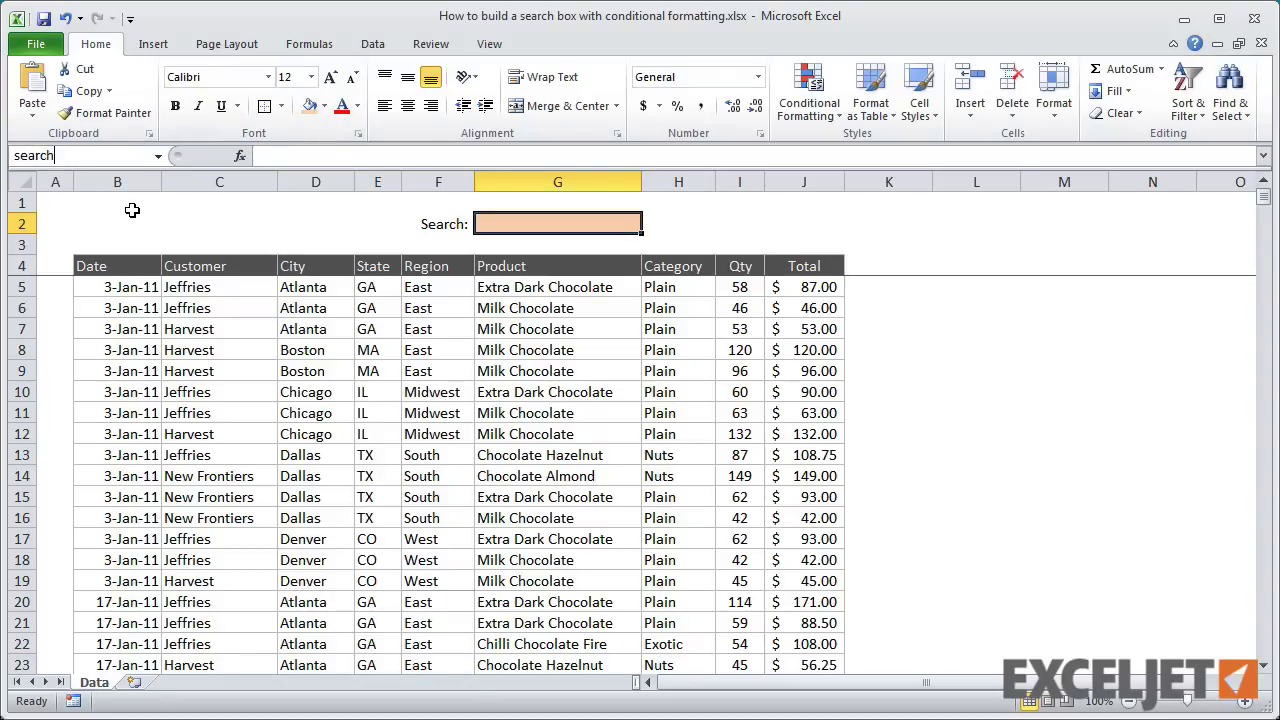
type("_box")
key("Return")
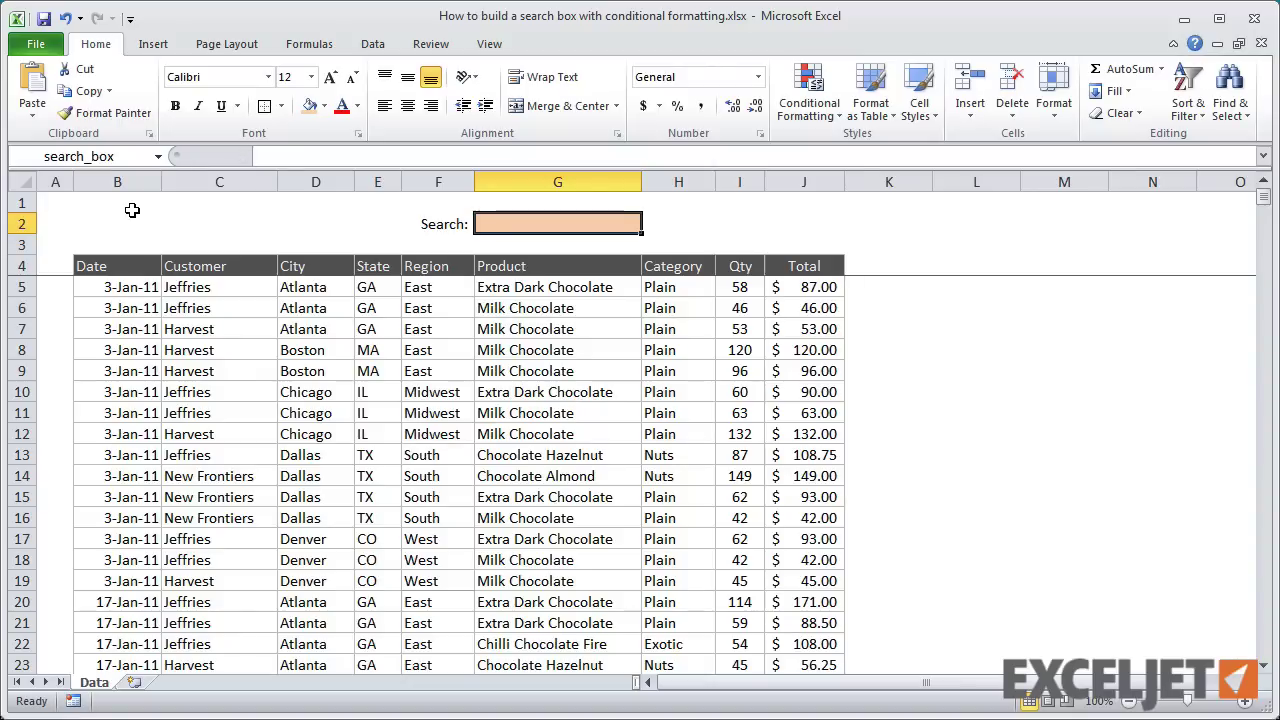
type("dallas")
key("ctrl+Return")
Step: Create a formula-based conditional formatting rule for all data from B5 to J1004, using =SEARCH(search_box,$C5&$D5&$E5&$F5)
left_click(127, 287)
key("ctrl+shift+Down")
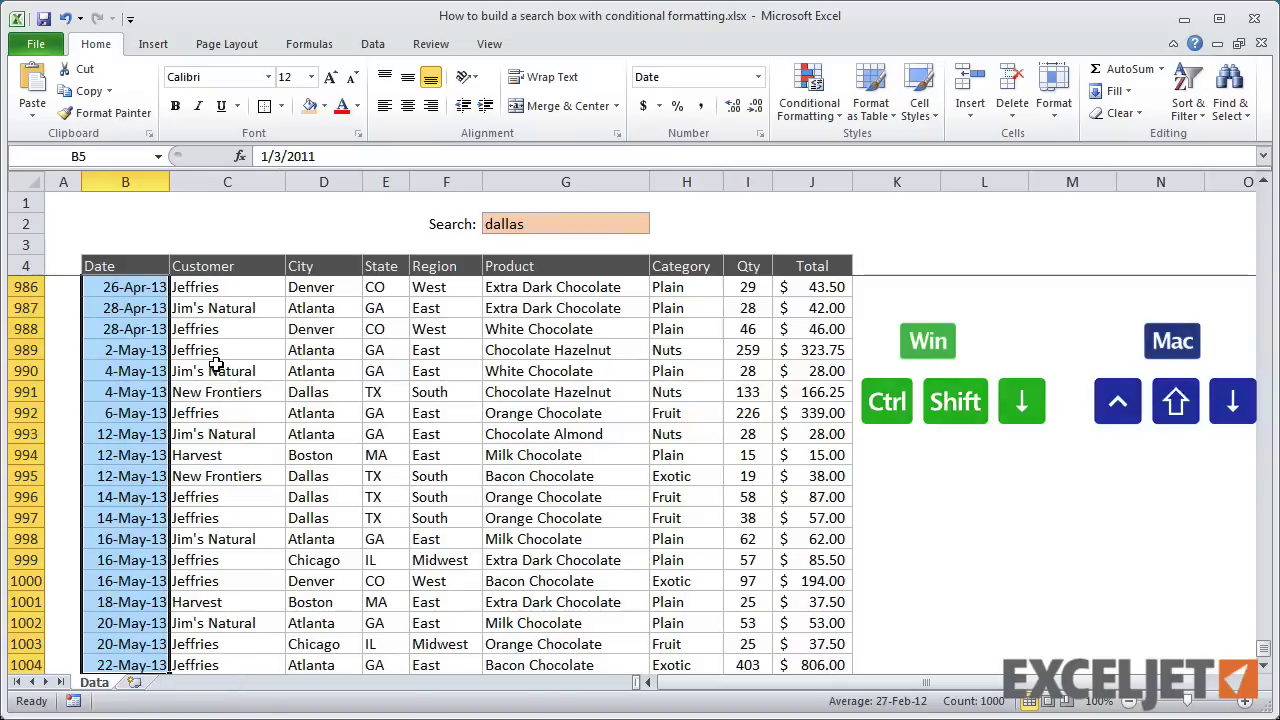
key("ctrl+shift+Right")
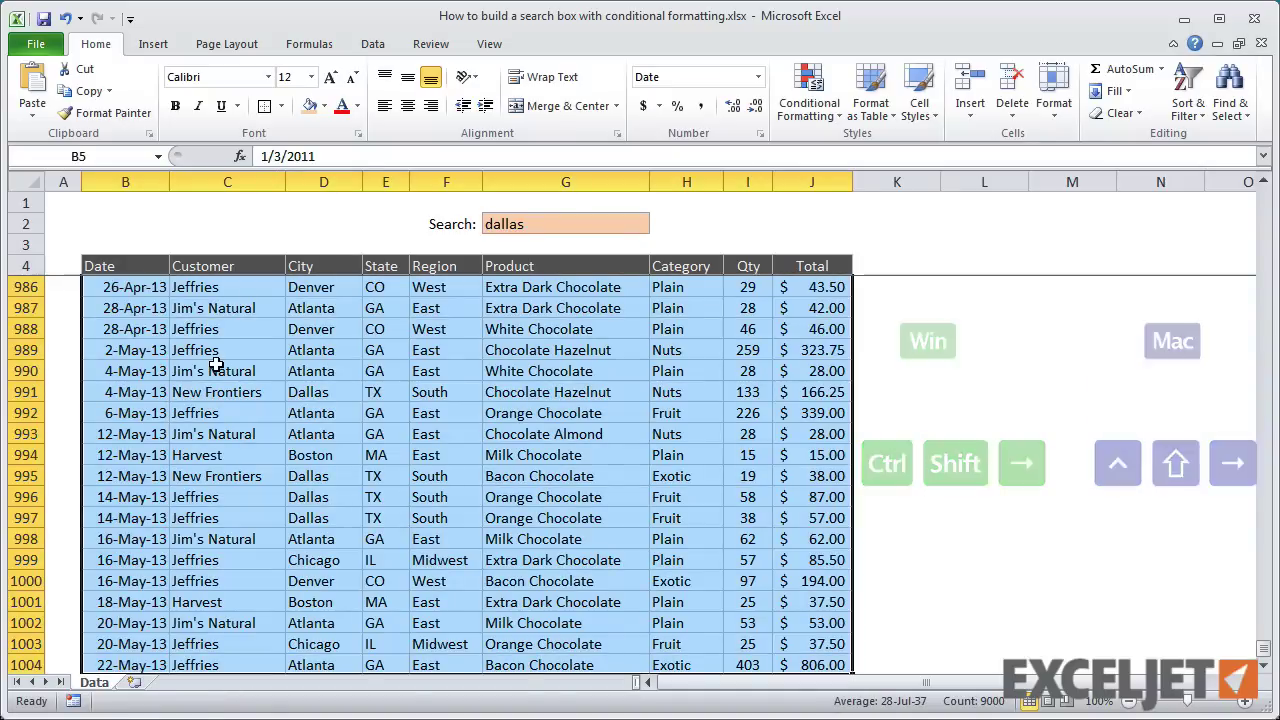
left_click(801, 110)
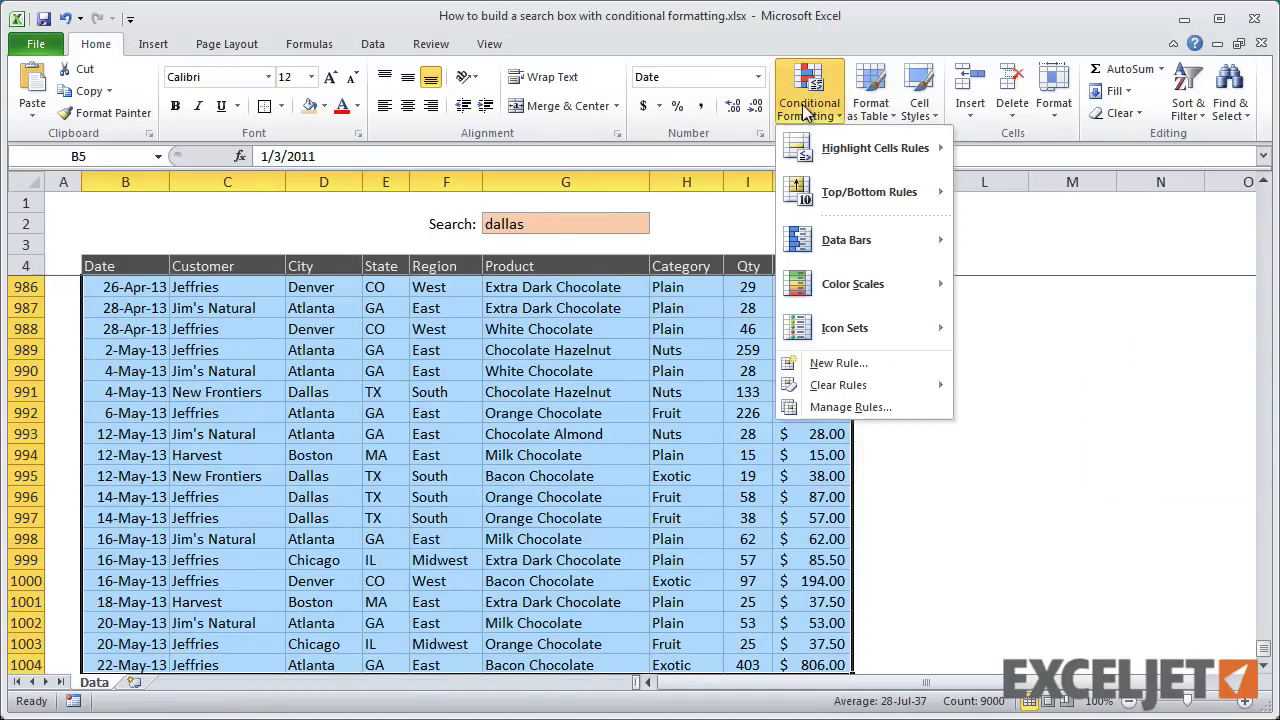
left_click(834, 363)
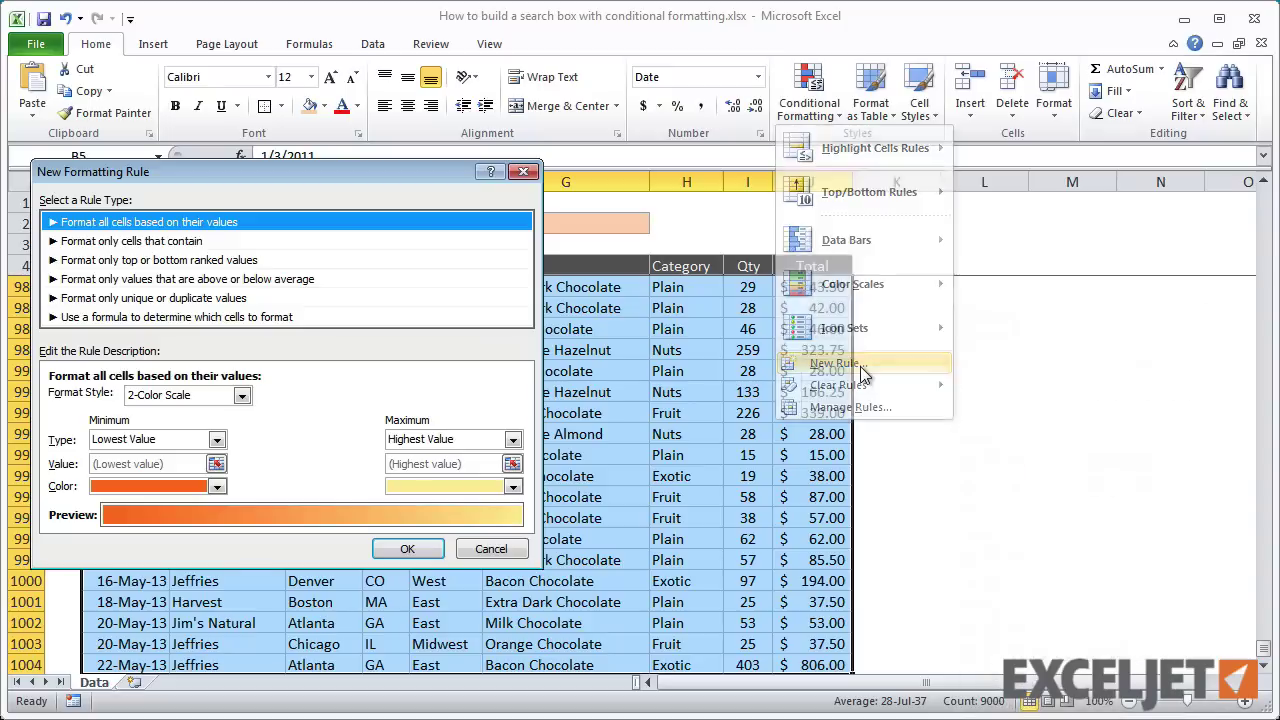
left_click(297, 317)
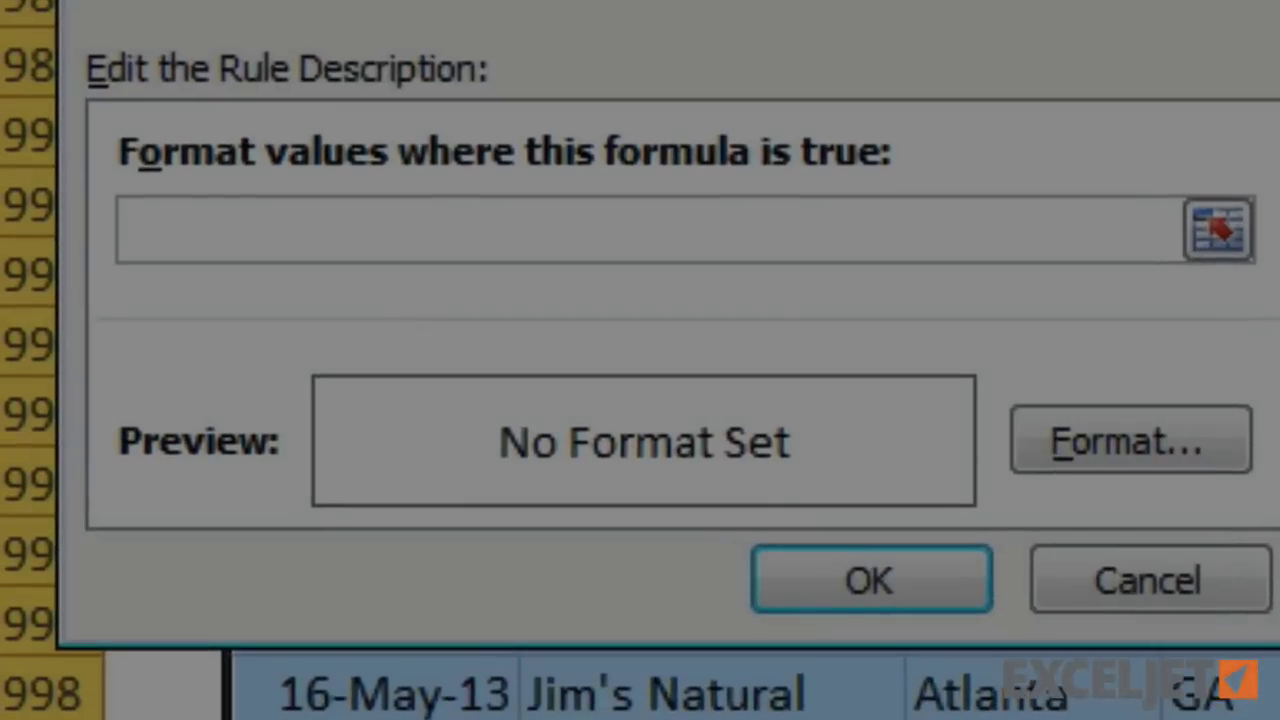
type("=SEARCH(find_text, within_t")
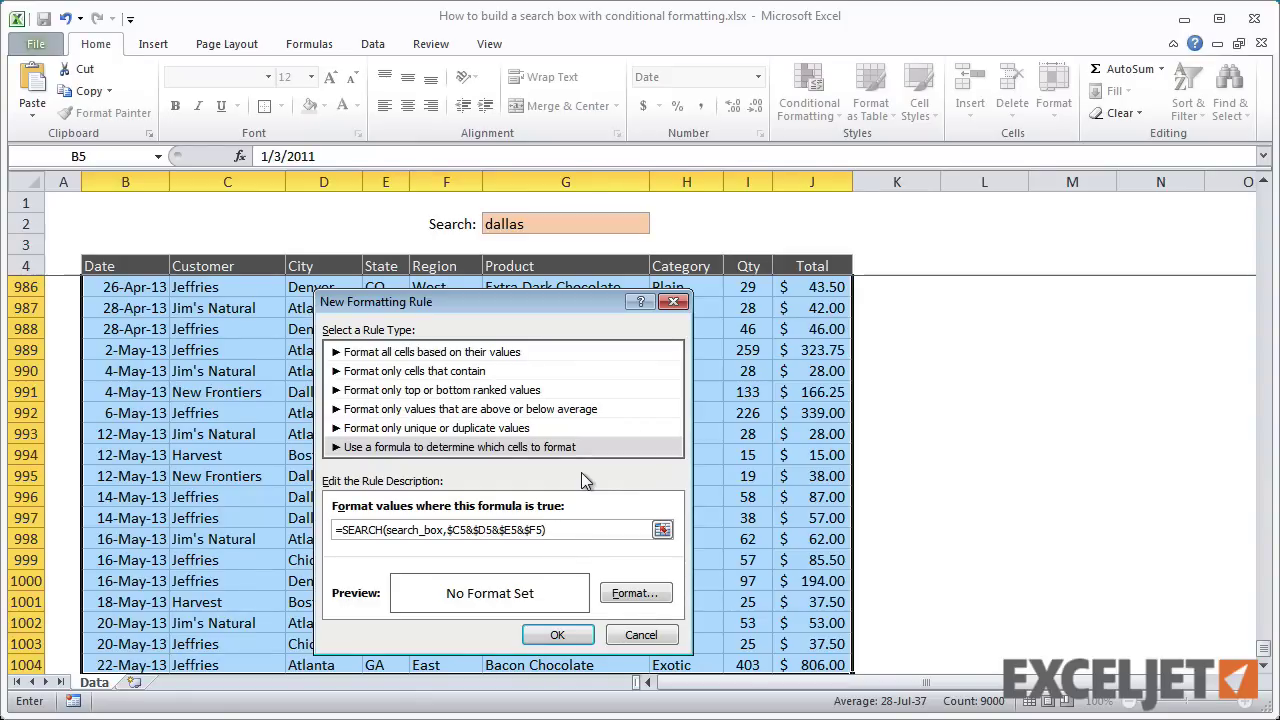
Step: Give the new rule a light orange background fill and apply the rule to the data
left_click(622, 596)
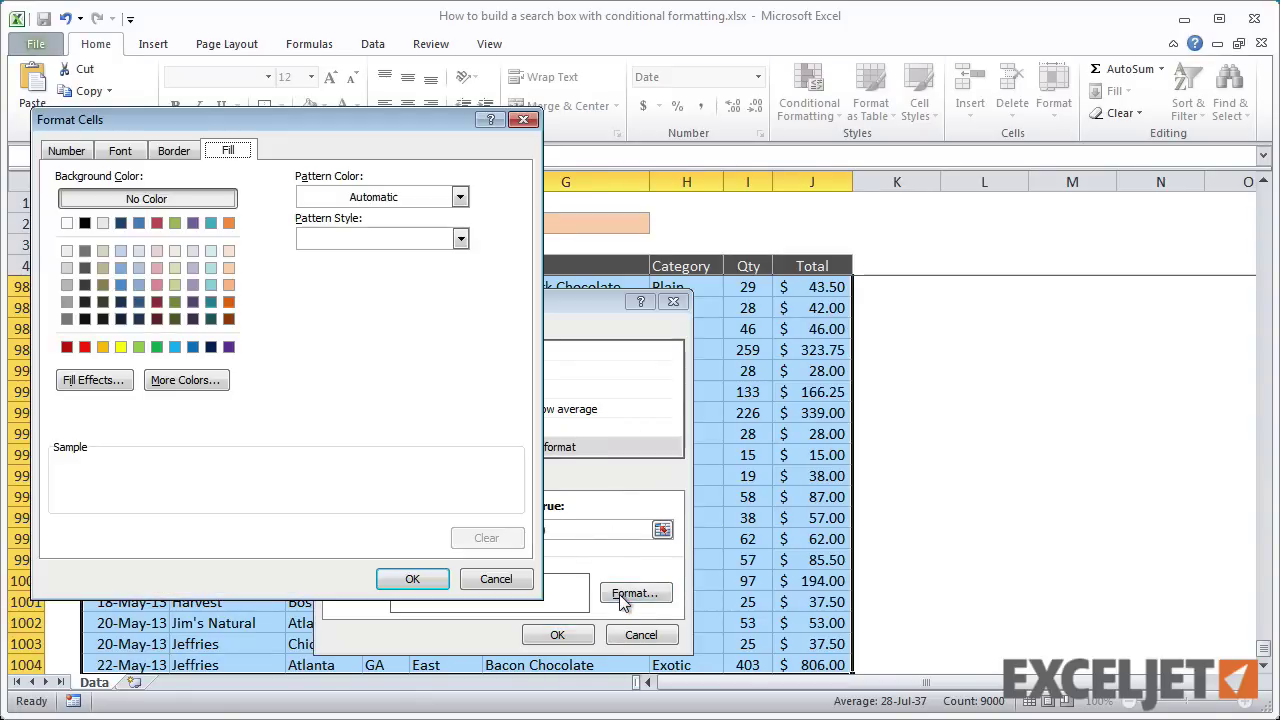
left_click(229, 268)
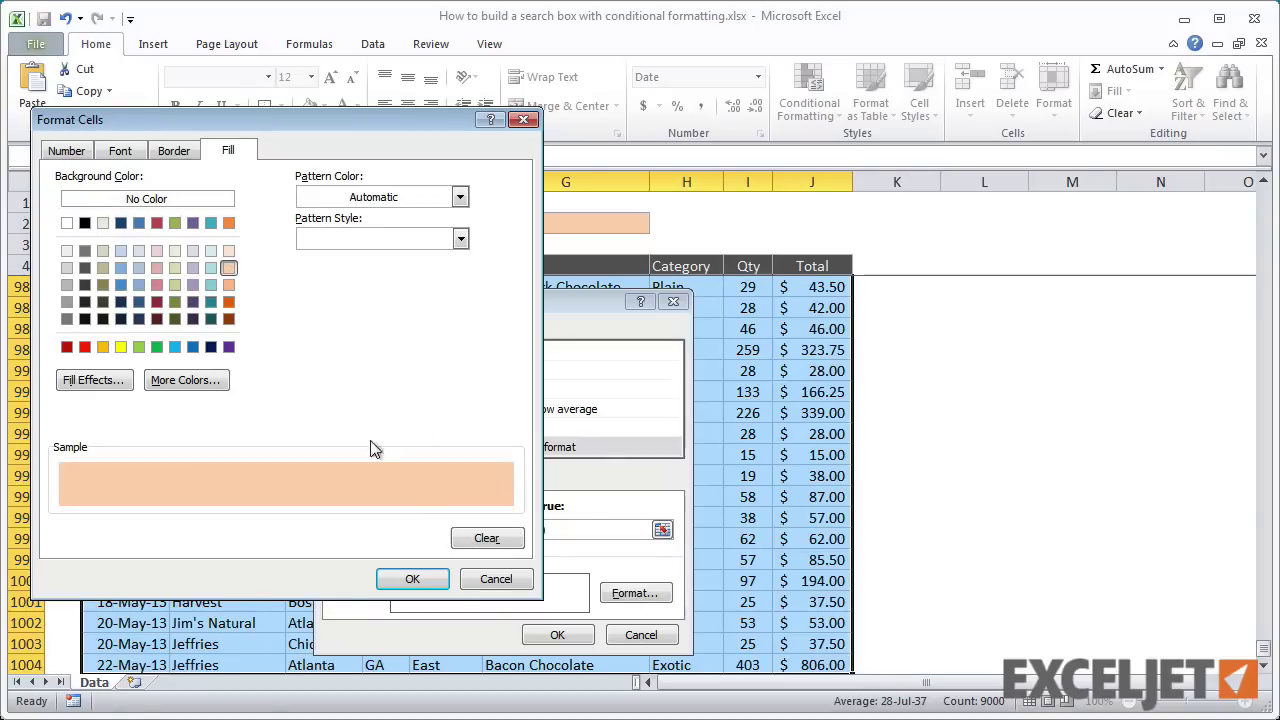
left_click(411, 578)
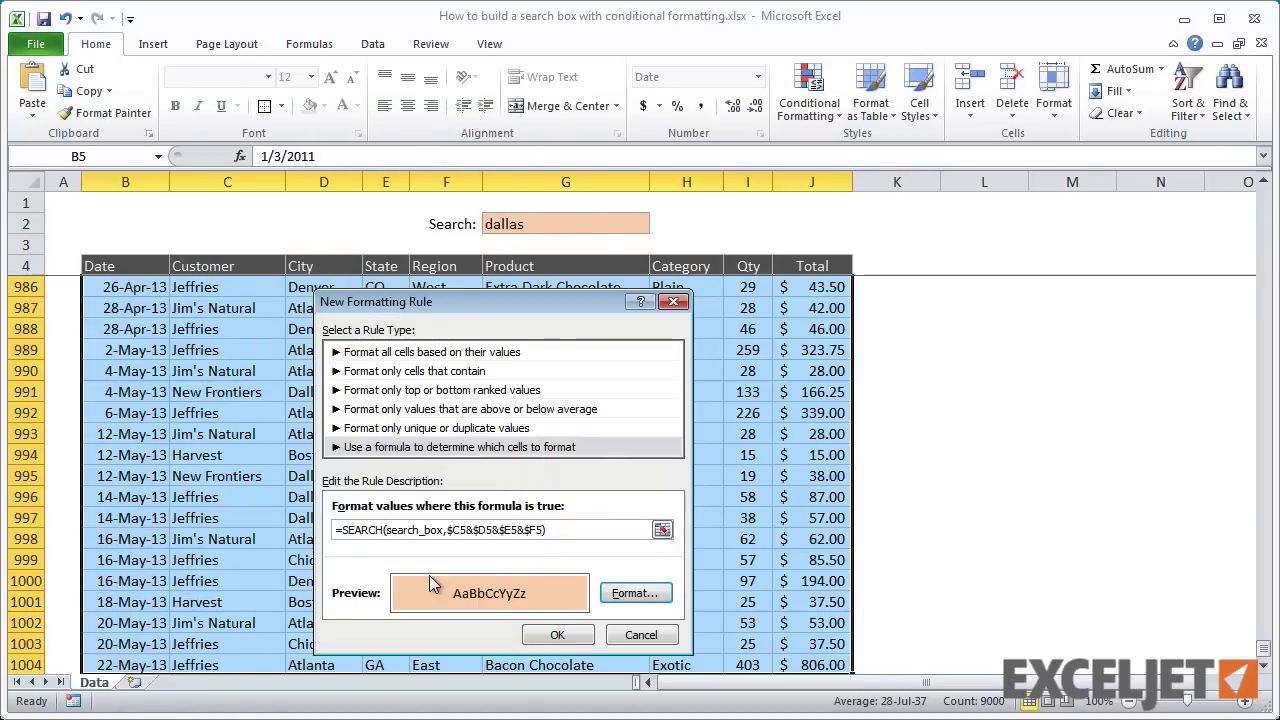
left_click(557, 636)
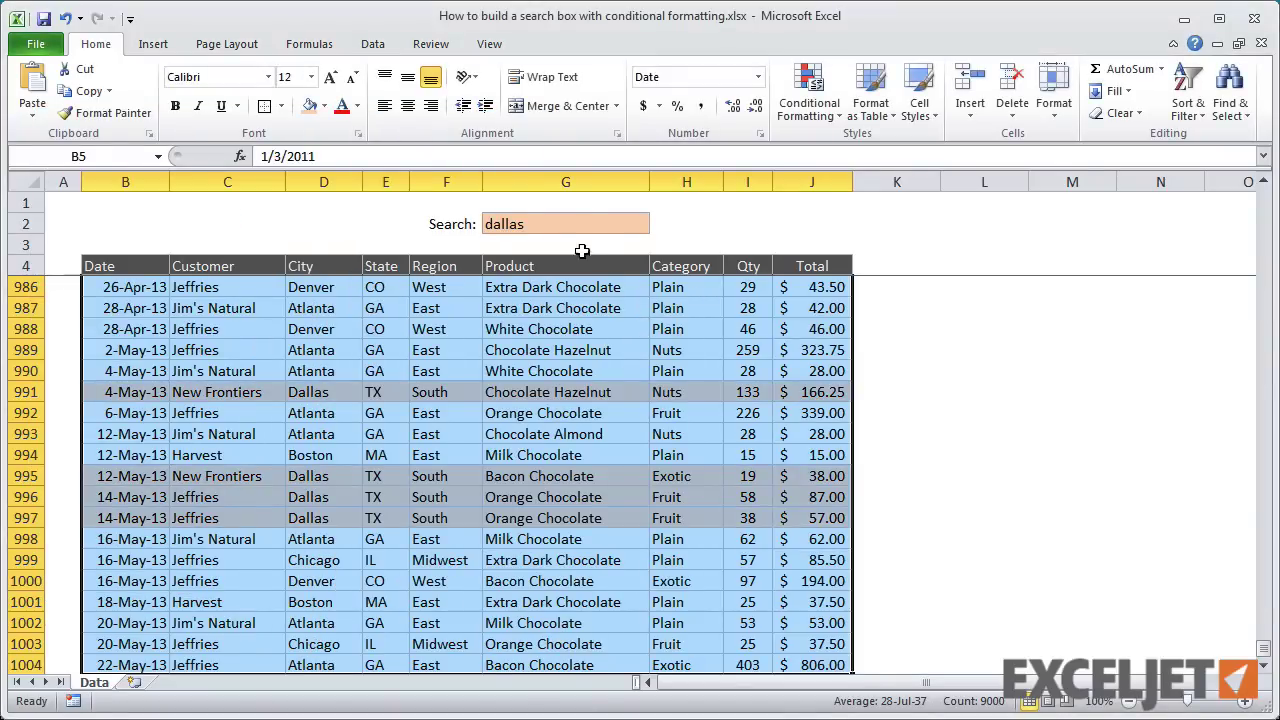
Step: Test the row highlighting by entering "chicago", "bos" and "tx" in turn in the search box
left_click(566, 224)
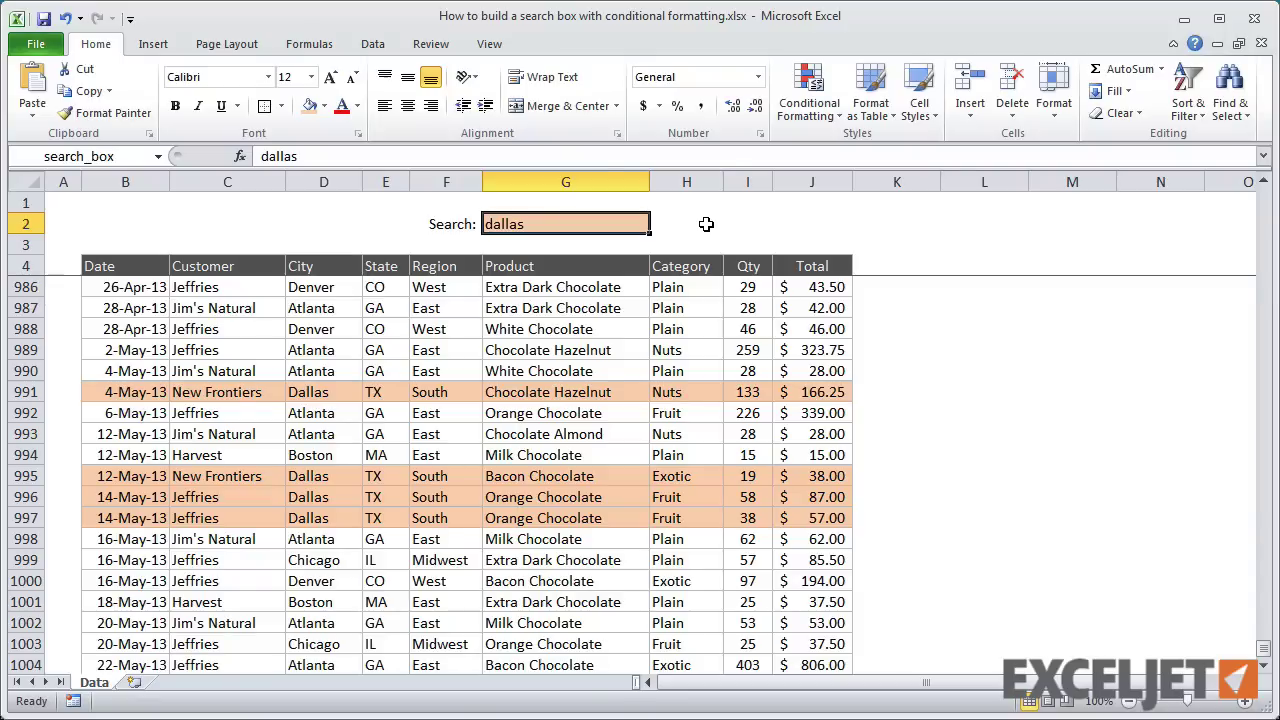
type("chica")
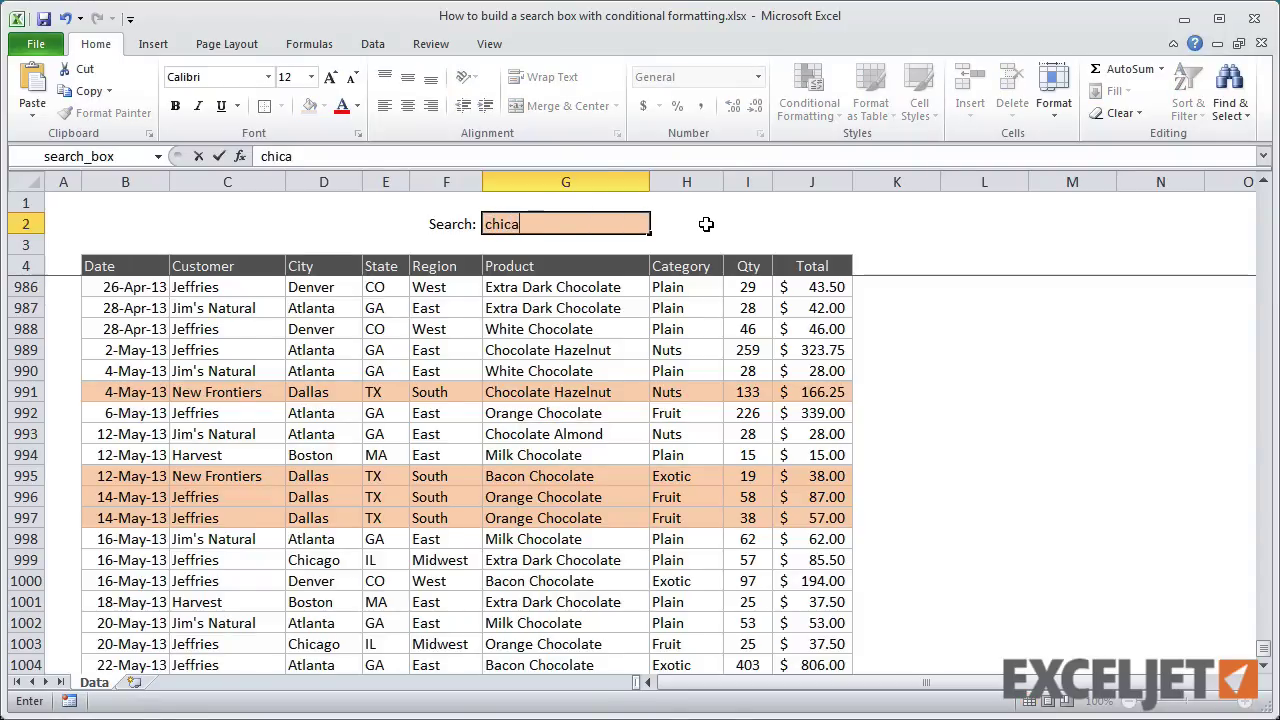
type("go")
key("Return")
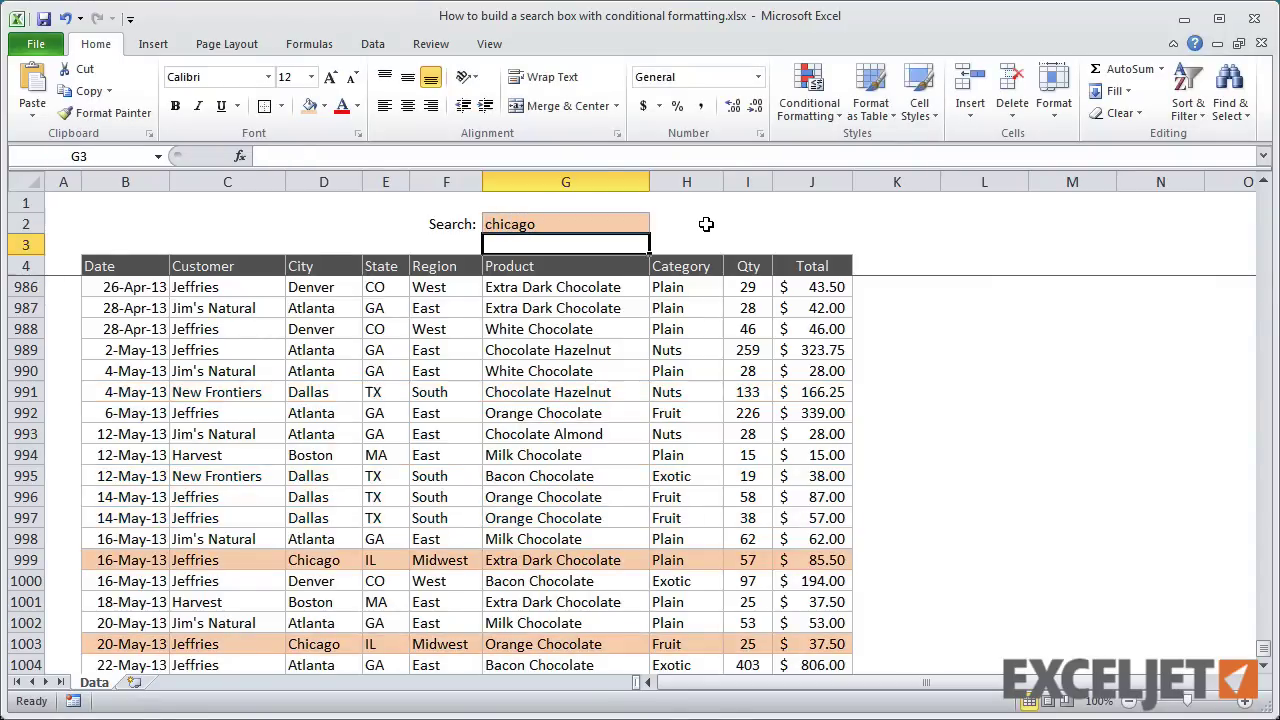
key("Up")
type("bos")
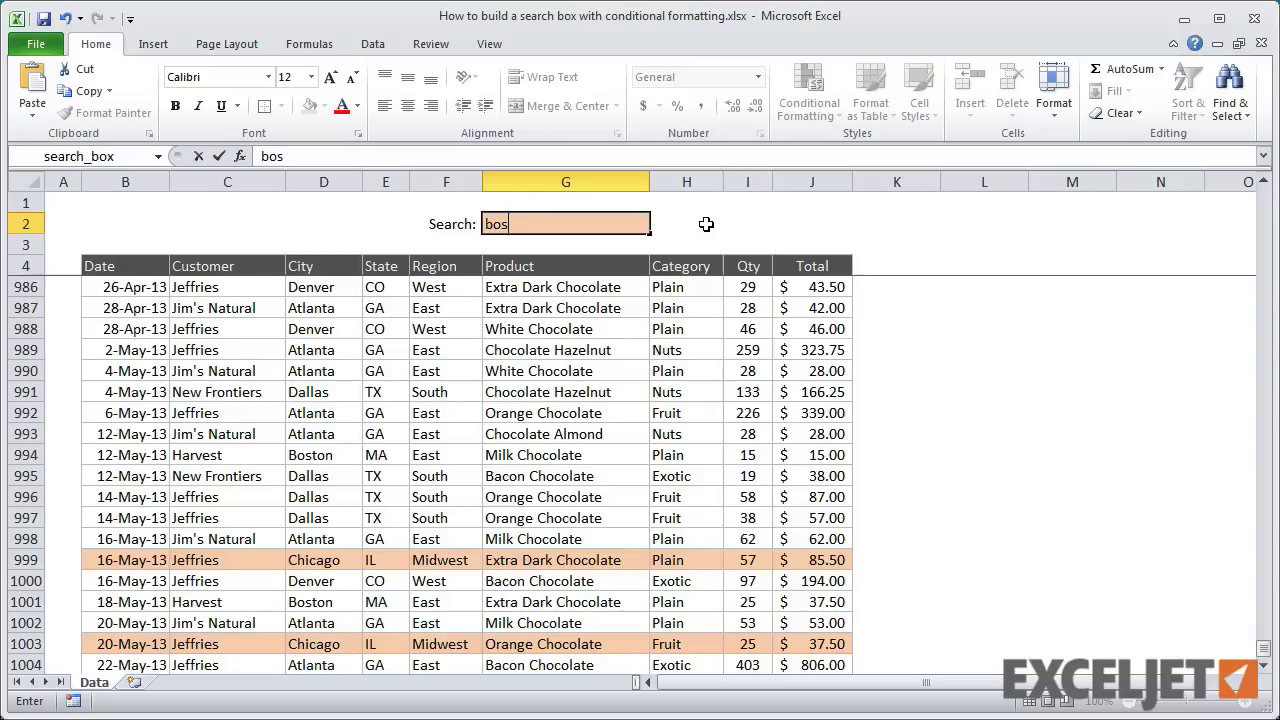
key("Return")
key("Up")
type("t")
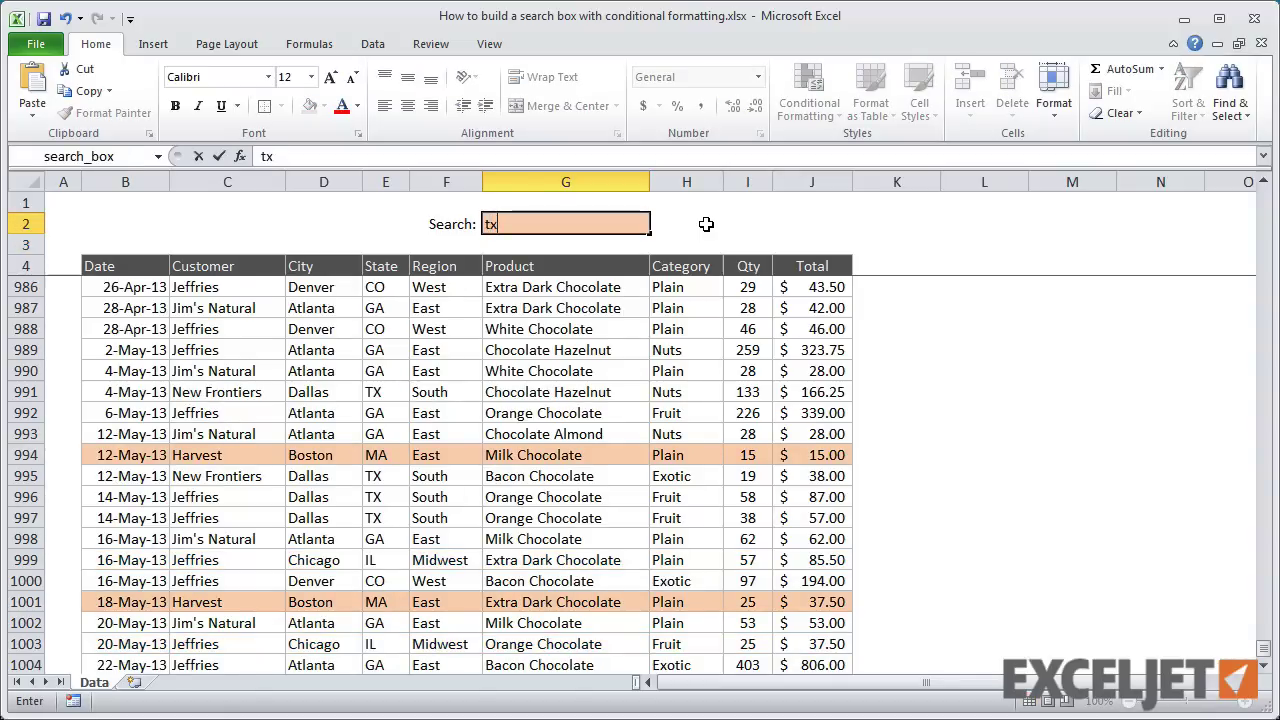
key("Return")
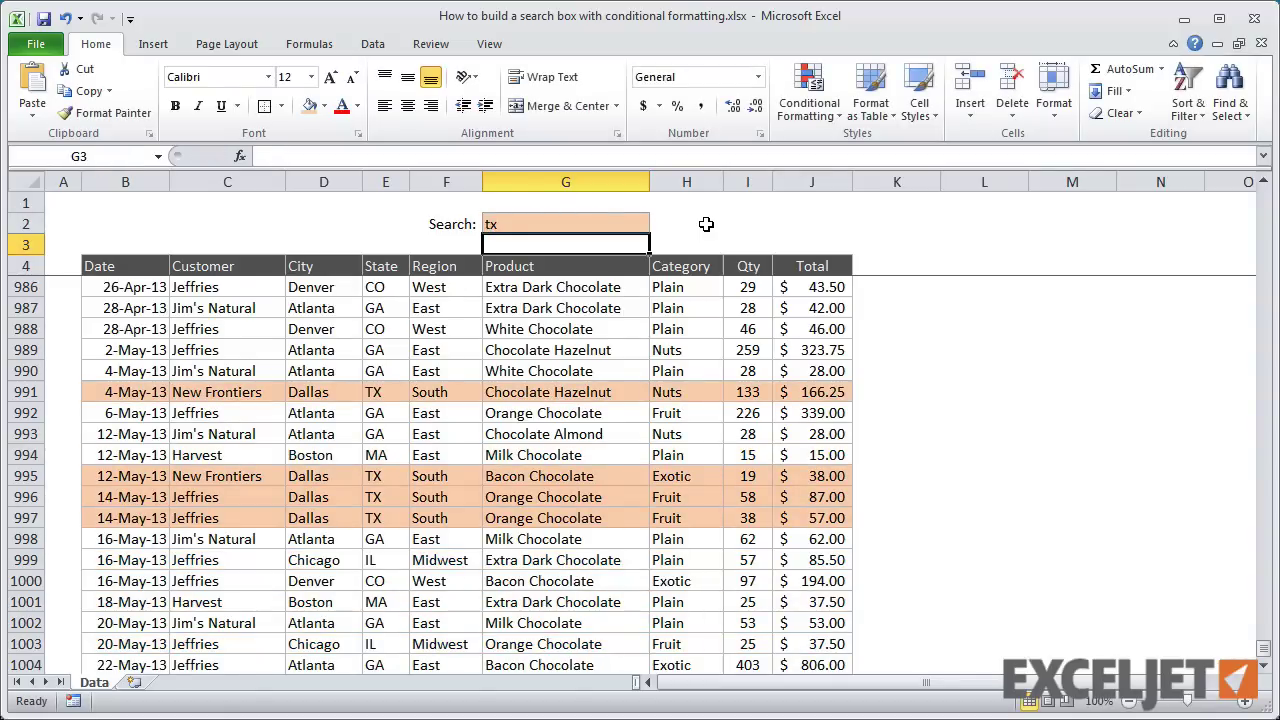
Step: Clear the search box and select cell G5, the first Product entry in the data
key("Up")
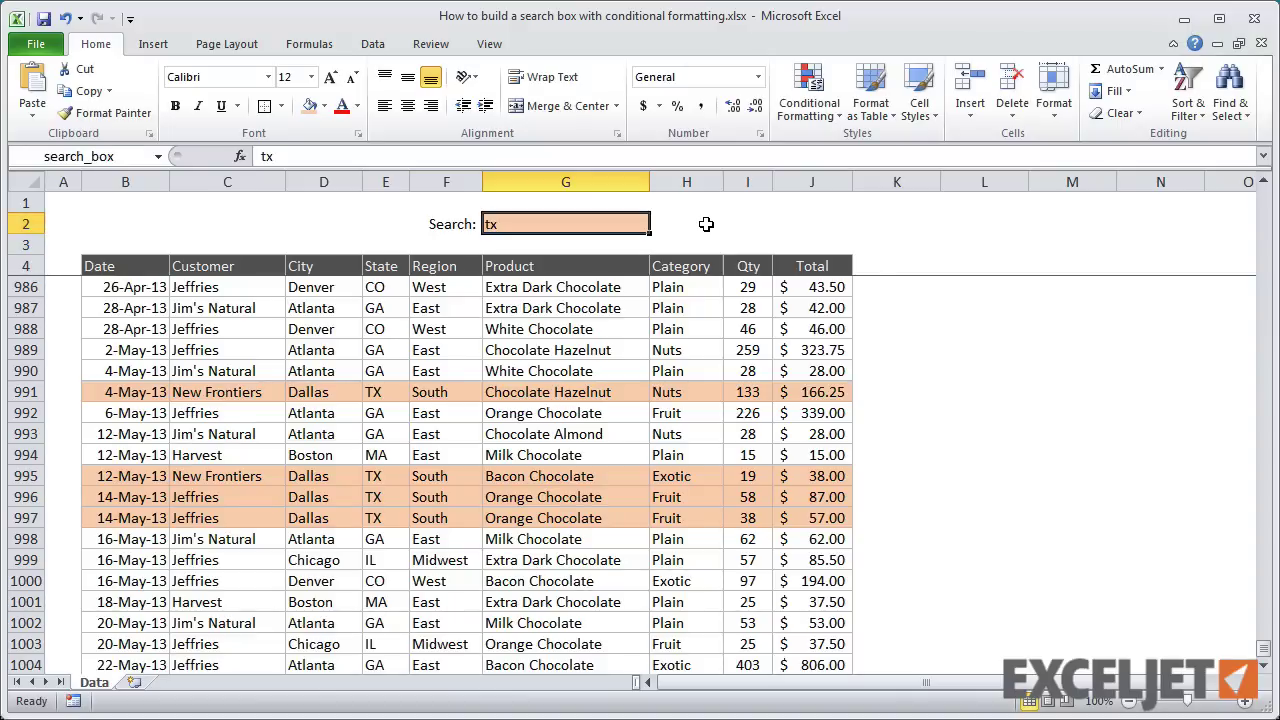
key("BackSpace")
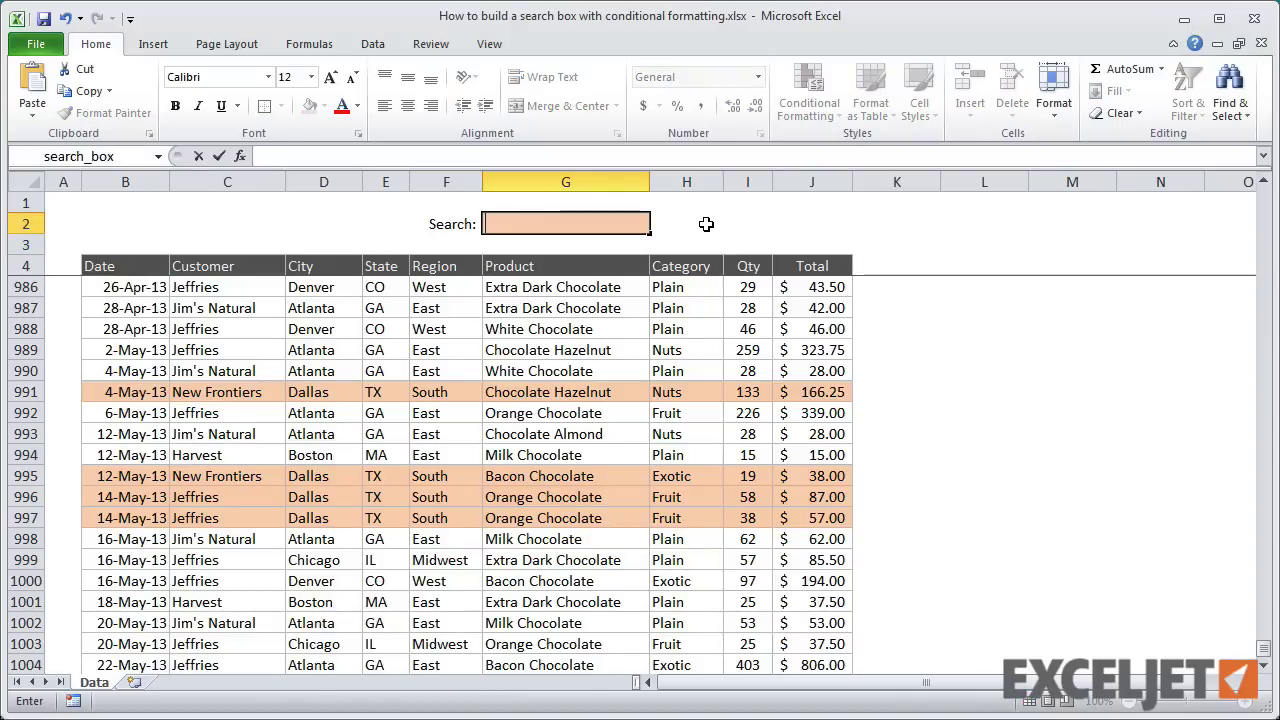
key("Return")
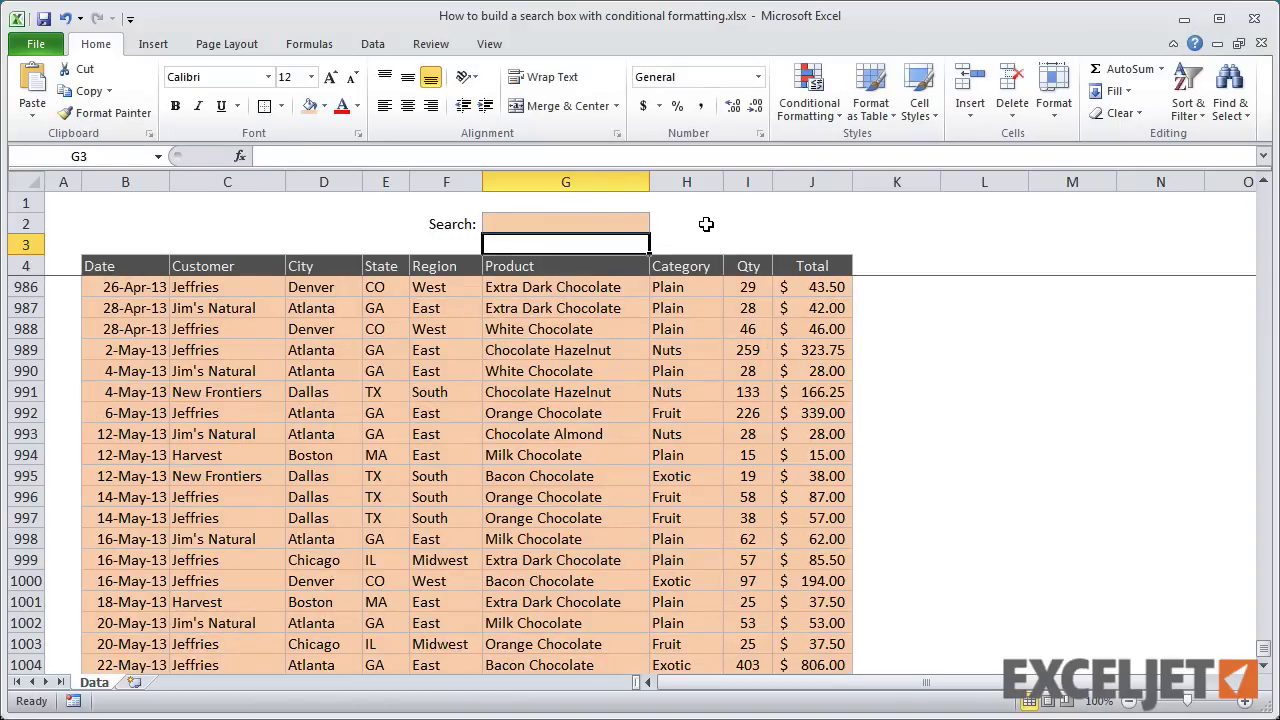
key("Down")
key("Down")
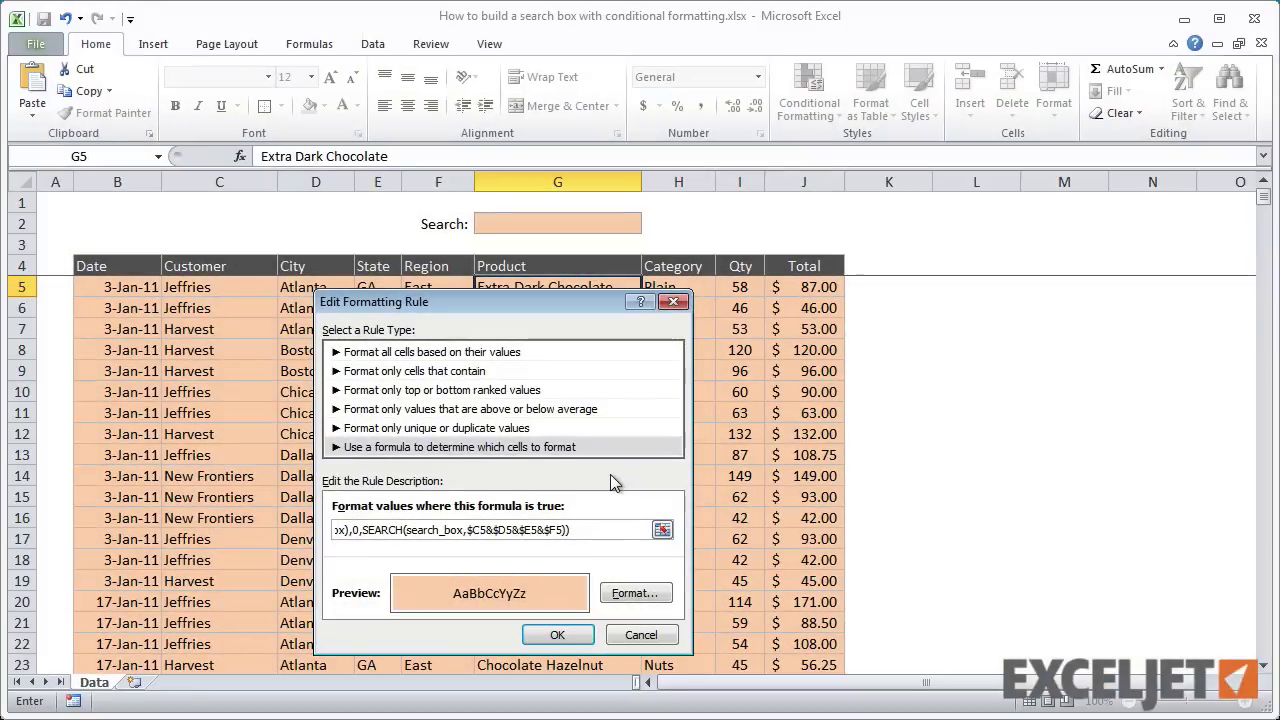
Step: Apply the edited conditional formatting rule, with the formula =IF(ISBLANK(search_box),0,SEARCH(search_box,$C5&$D5&$E5&$F5)), to the data
left_click(558, 637)
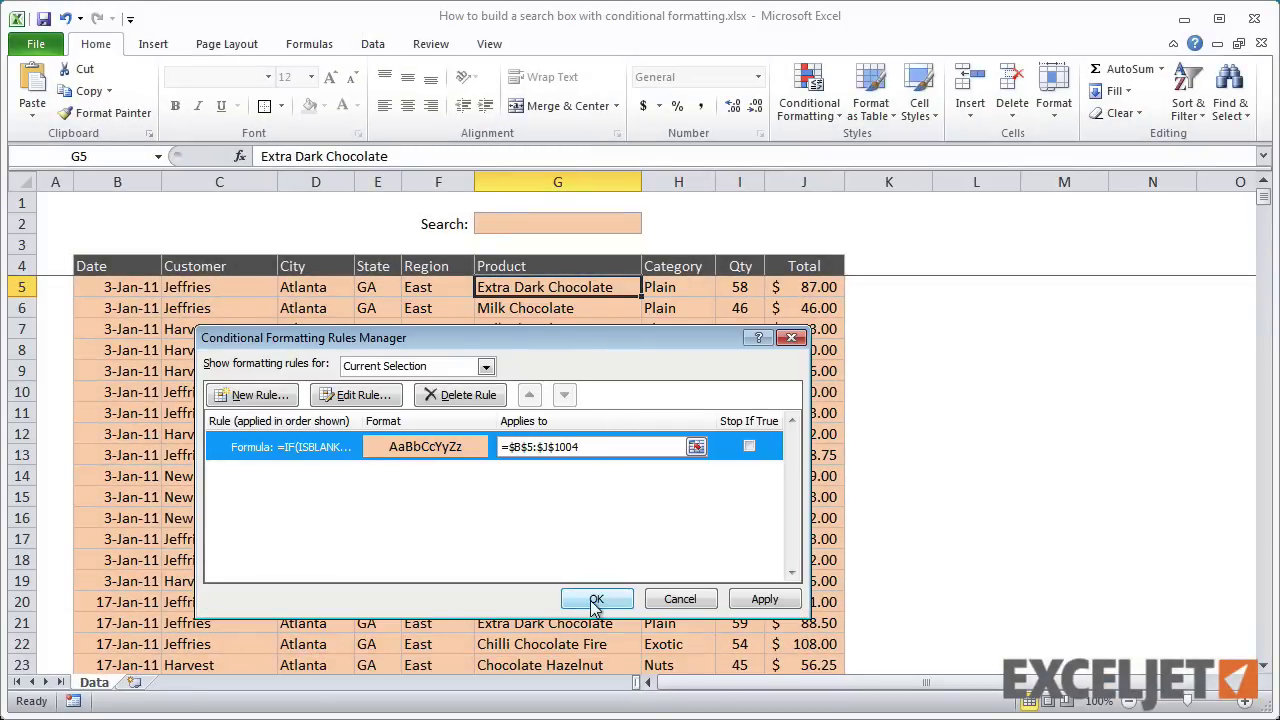
left_click(591, 599)
Step: Test the revised row highlighting by entering "dallas", "chi", "jeff" and "boston" in turn in the search box
left_click(528, 224)
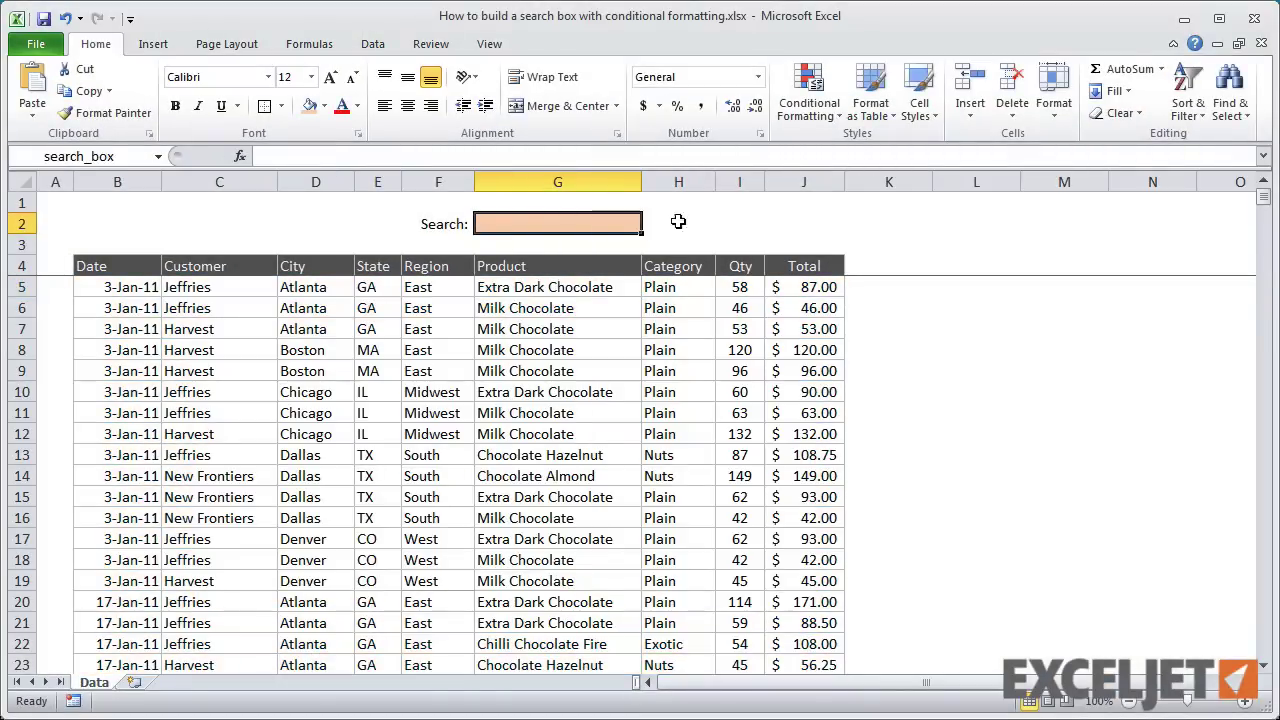
type("dallas")
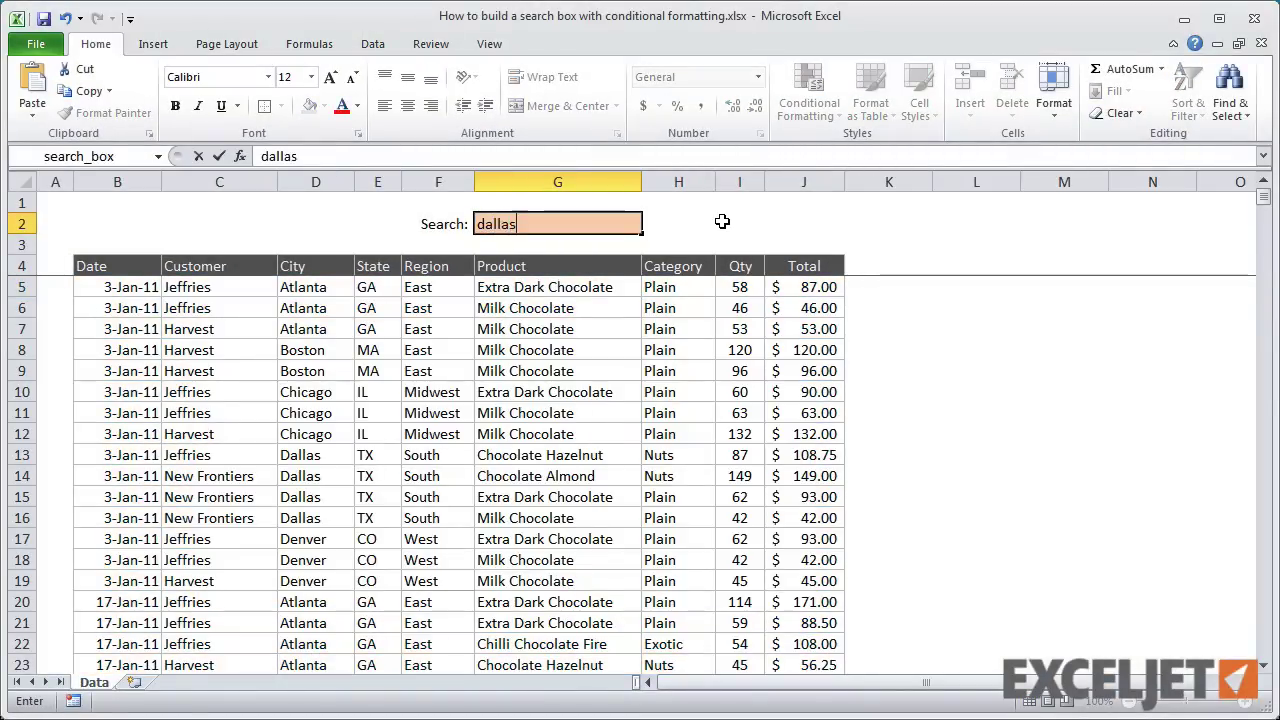
key("Return")
key("Up")
type("chi")
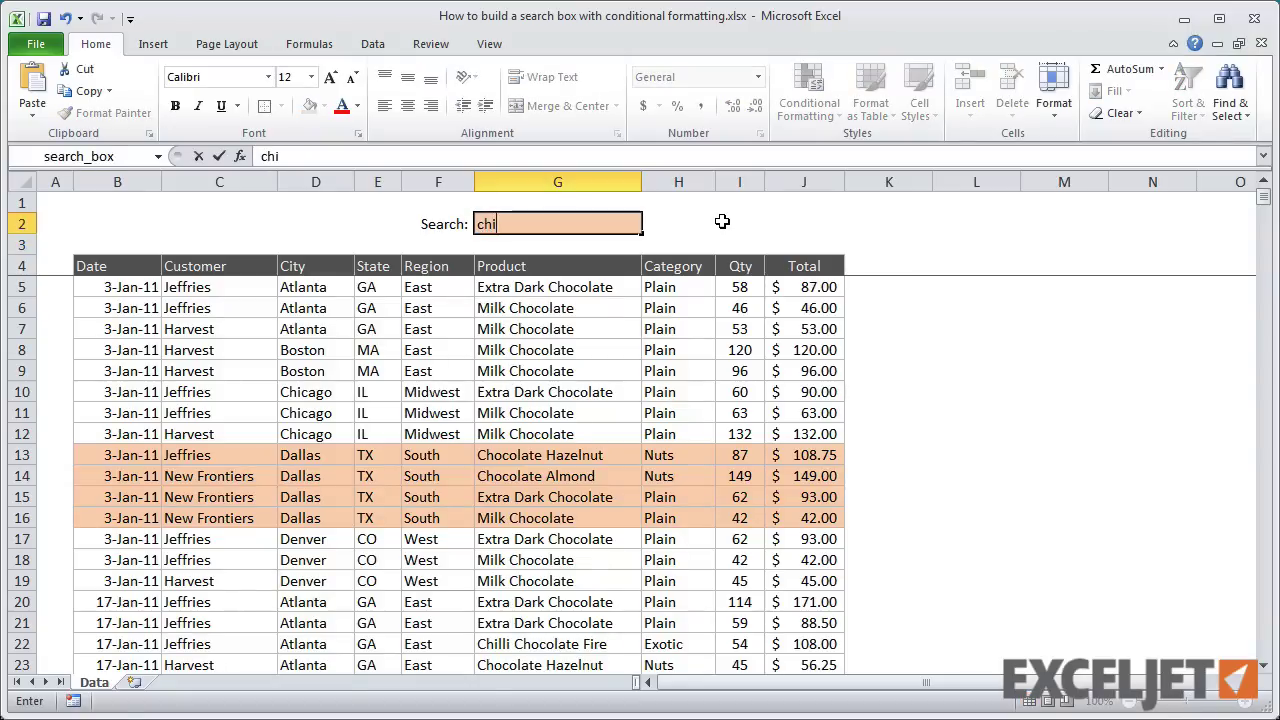
key("Return")
key("Up")
type("jeff")
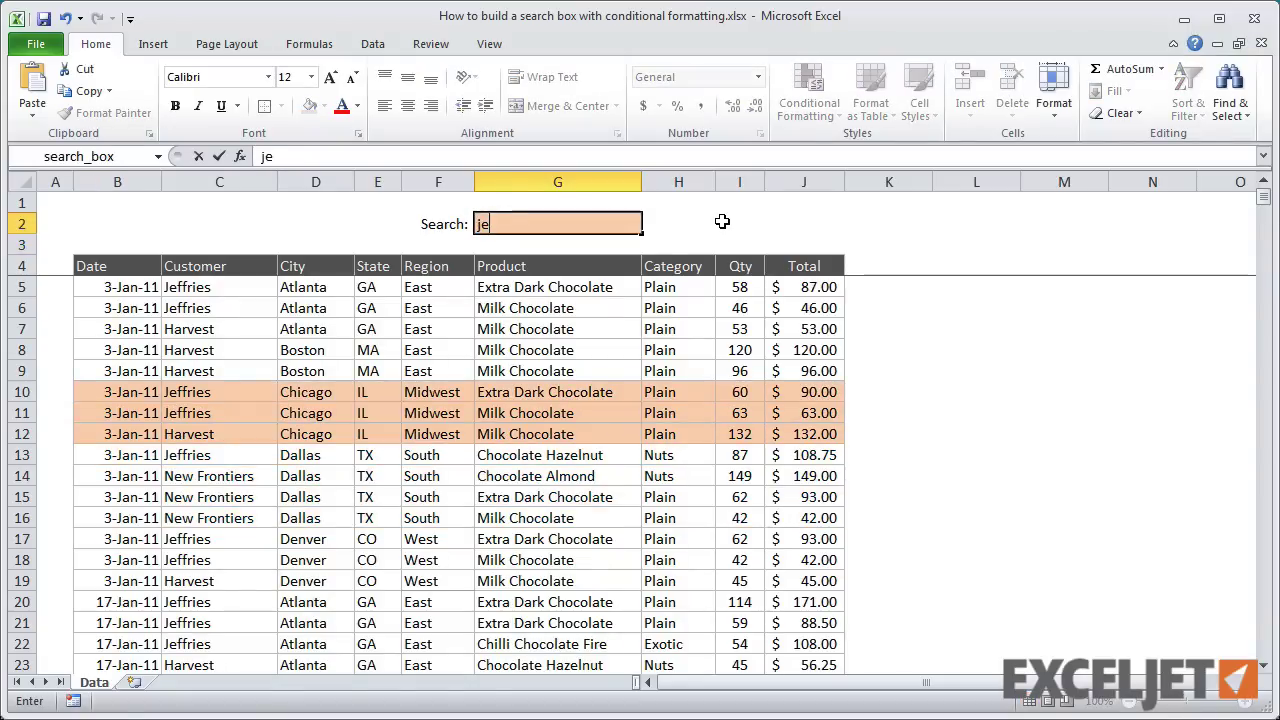
key("Return")
key("Up")
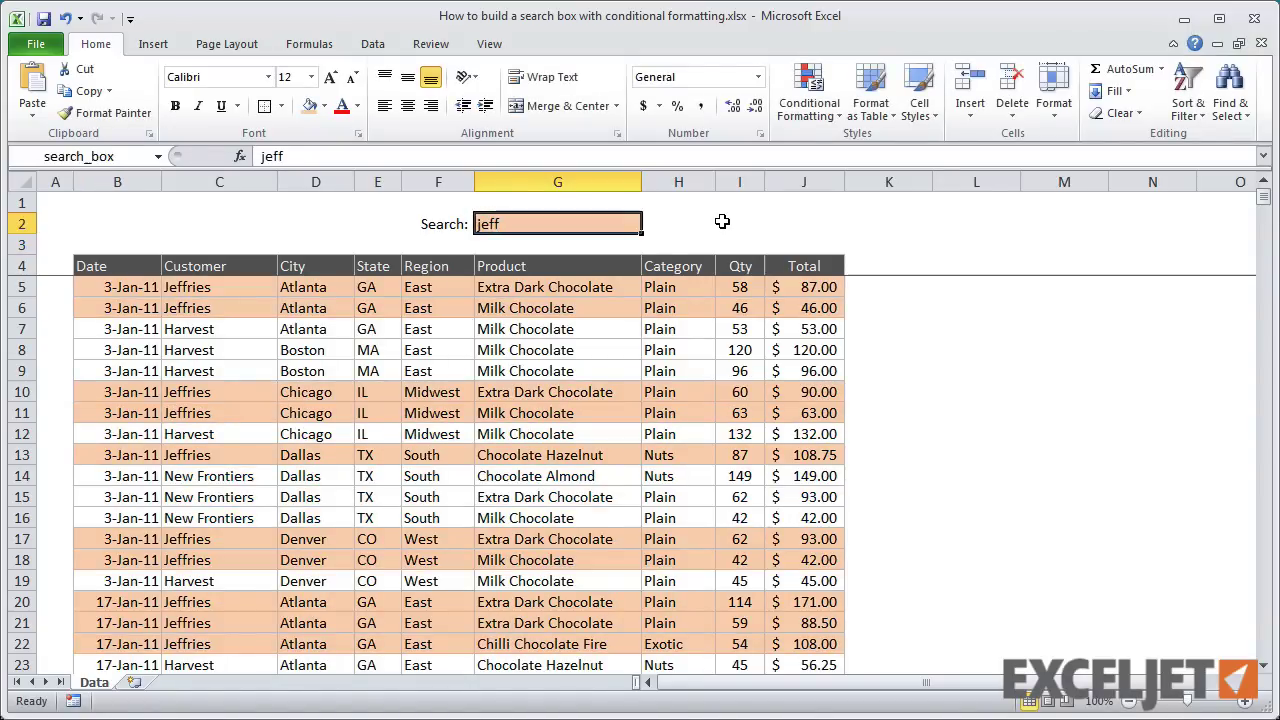
type("boston")
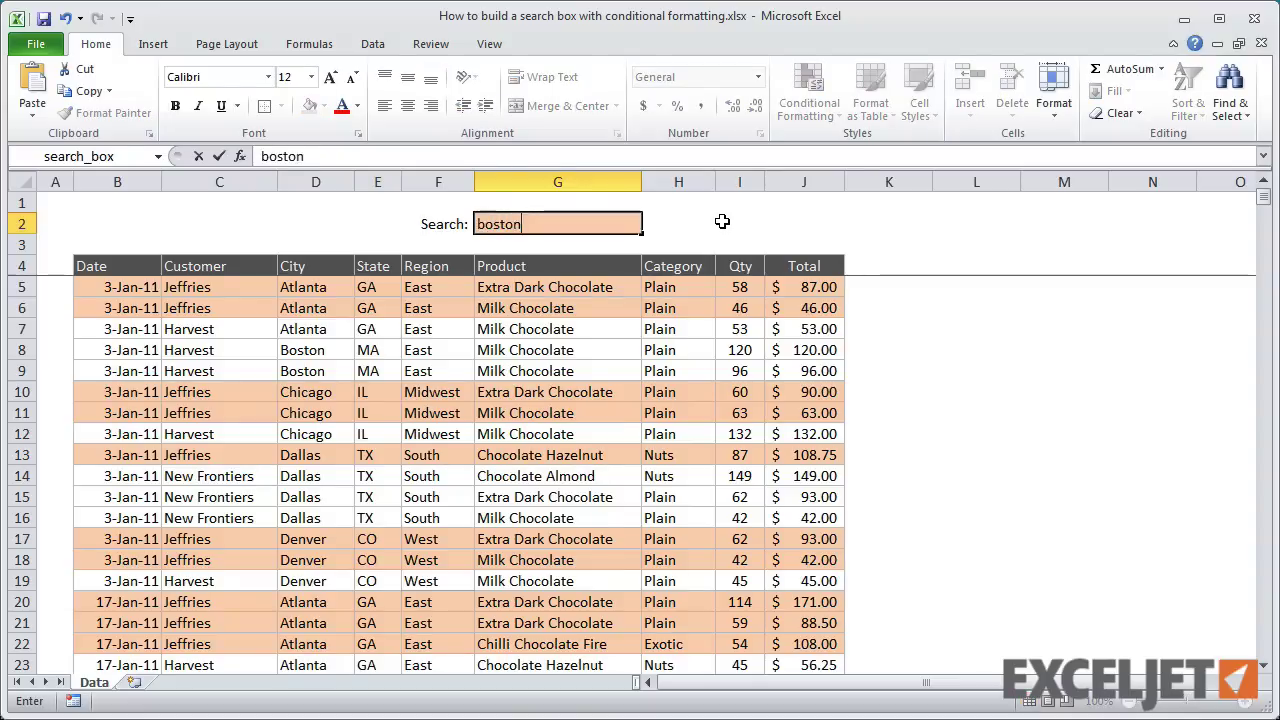